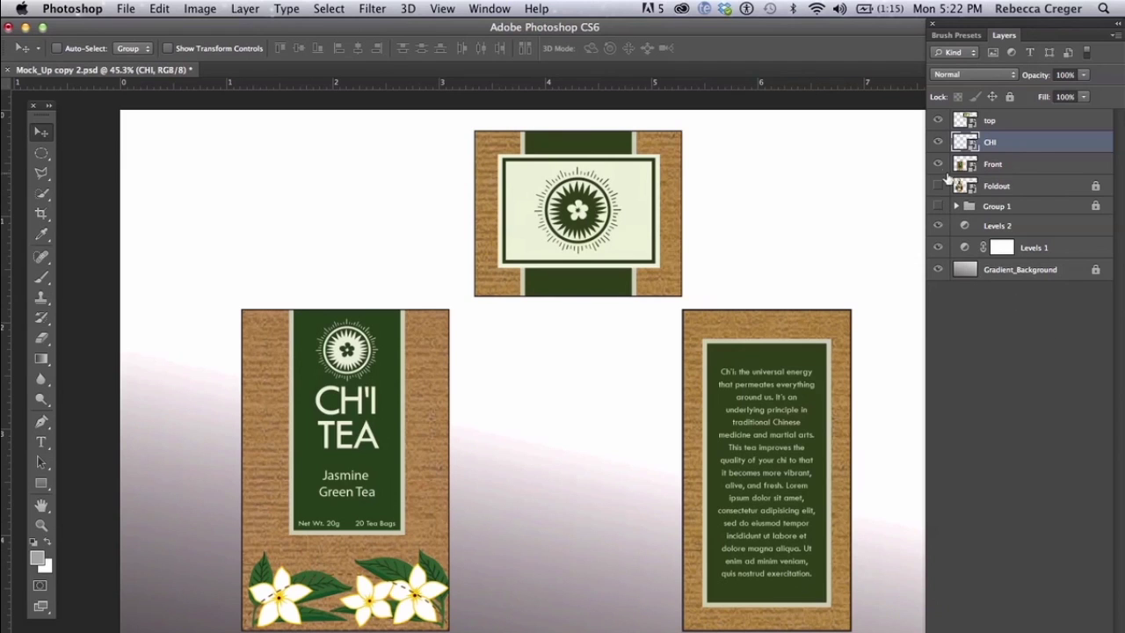
Hide the top, CHI and Front layers so only the gradient background shows
left_click_drag(938, 164, 938, 120)
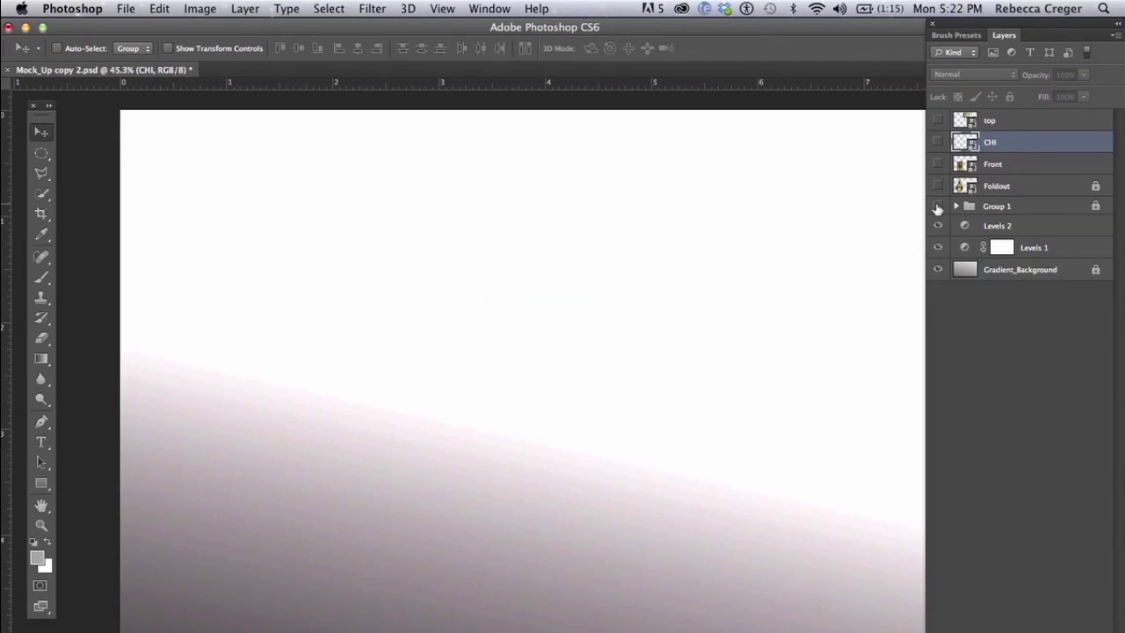
left_click_drag(938, 207, 939, 185)
Show the top, CHI and Front layers again, and cancel placing CHI.jpg from the JPGS folder
left_click_drag(940, 151, 938, 121)
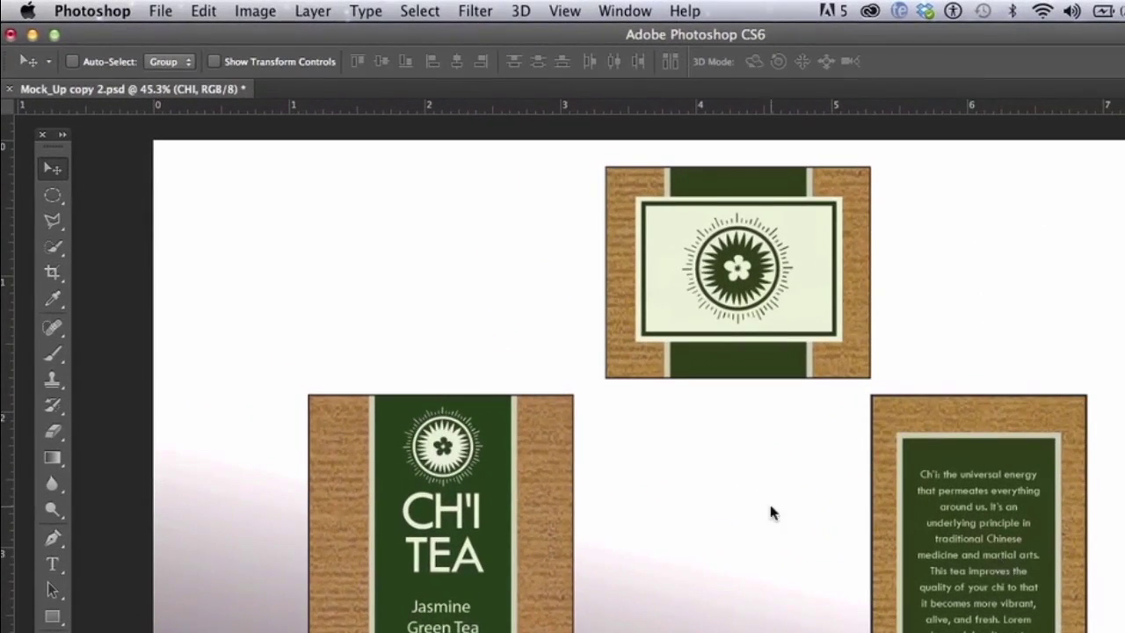
left_click(161, 11)
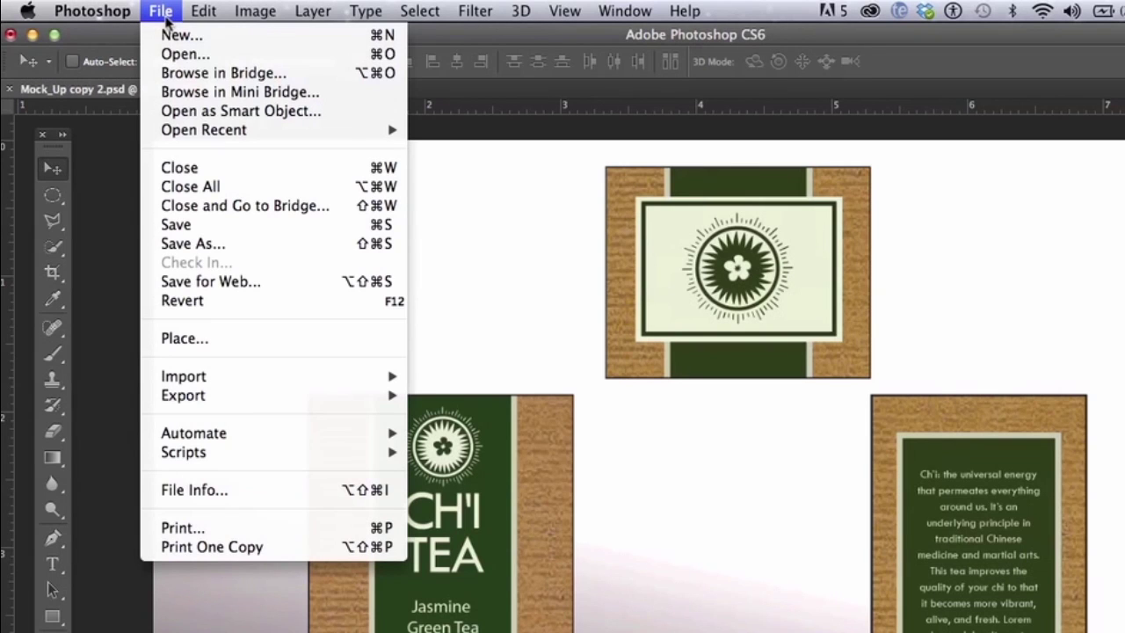
left_click(228, 339)
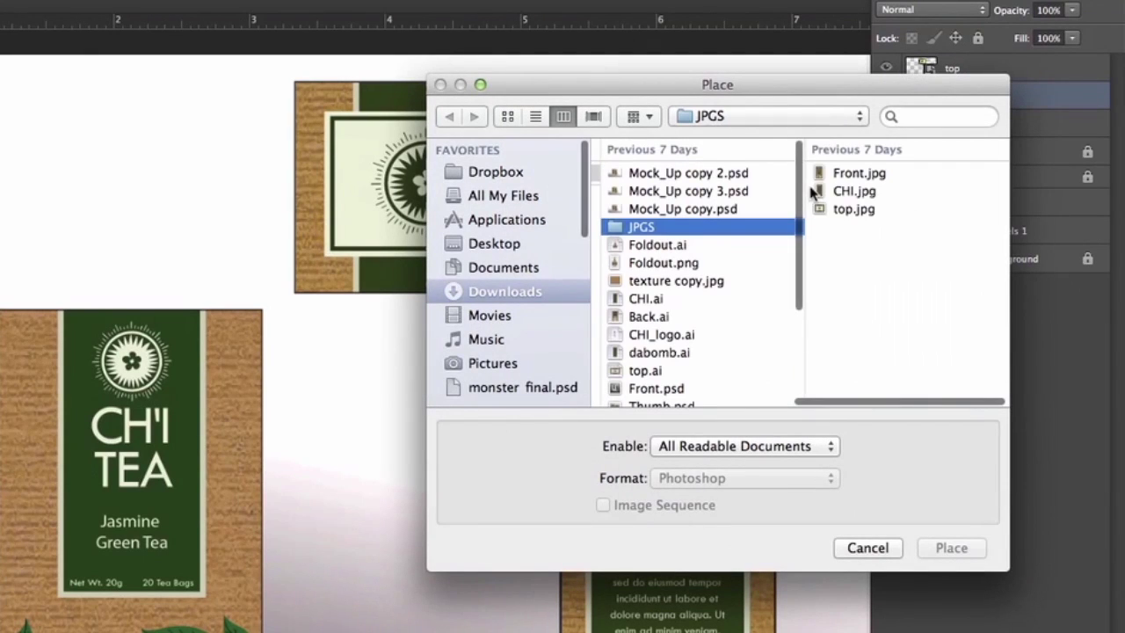
left_click(900, 189)
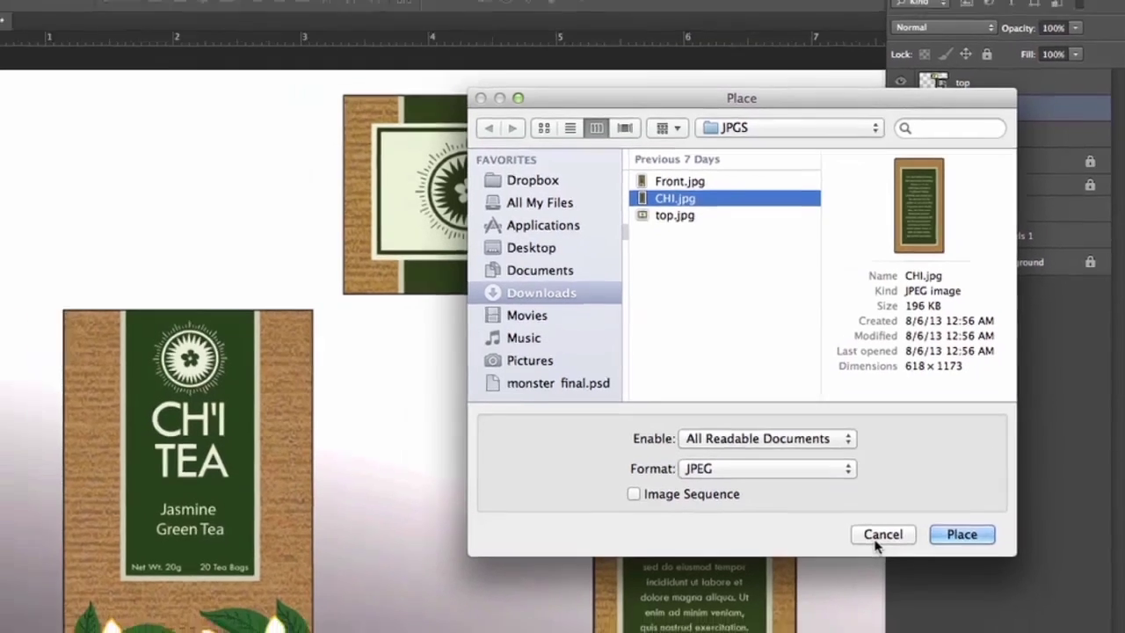
left_click(863, 554)
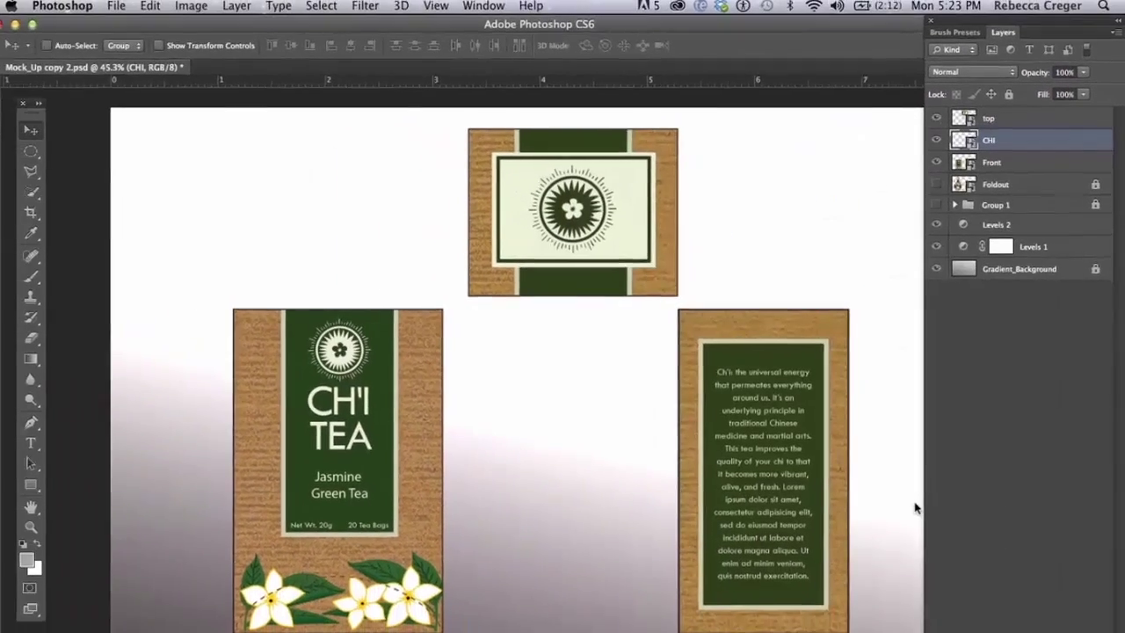
Rasterize the top, CHI and Front smart-object layers into ordinary pixel layers
left_click(1018, 171)
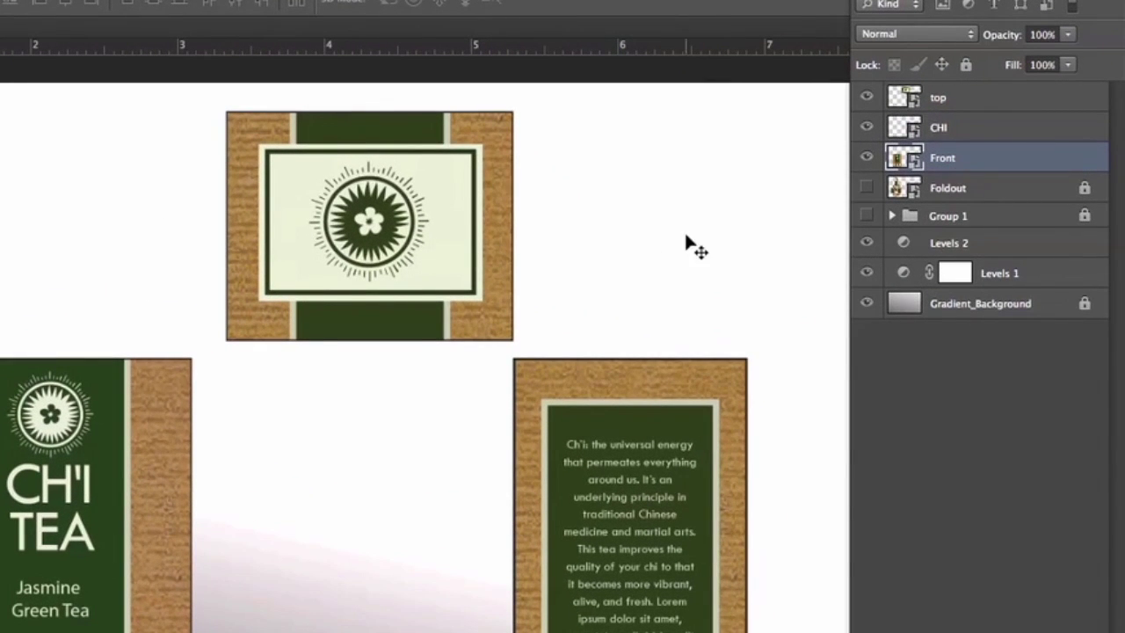
left_click(961, 99, "shift")
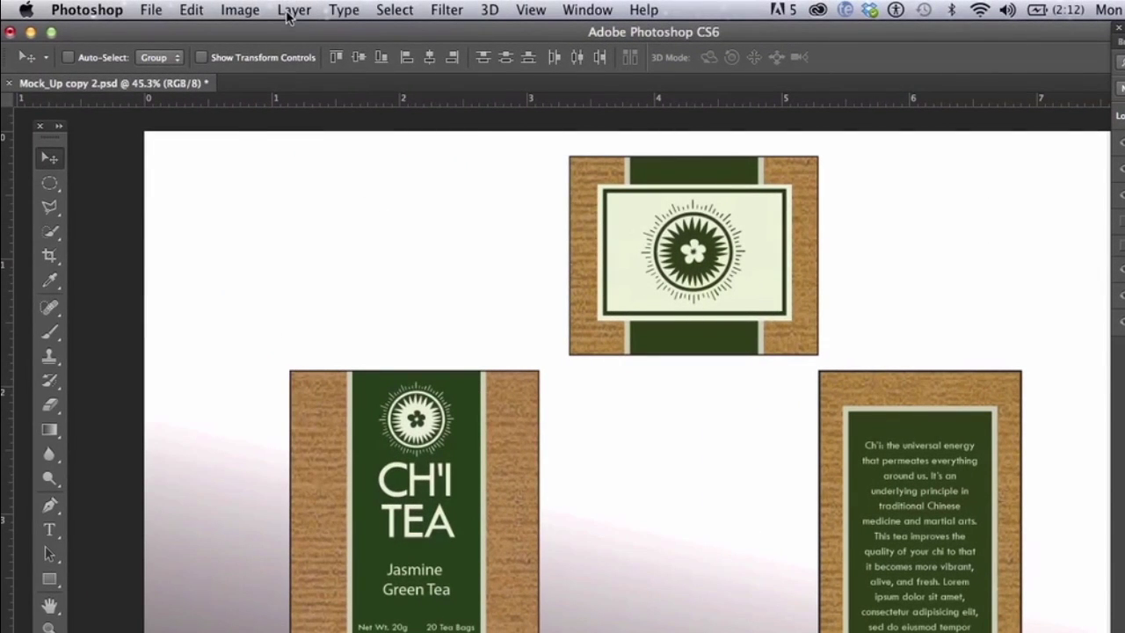
left_click(288, 12)
mouse_move(363, 355)
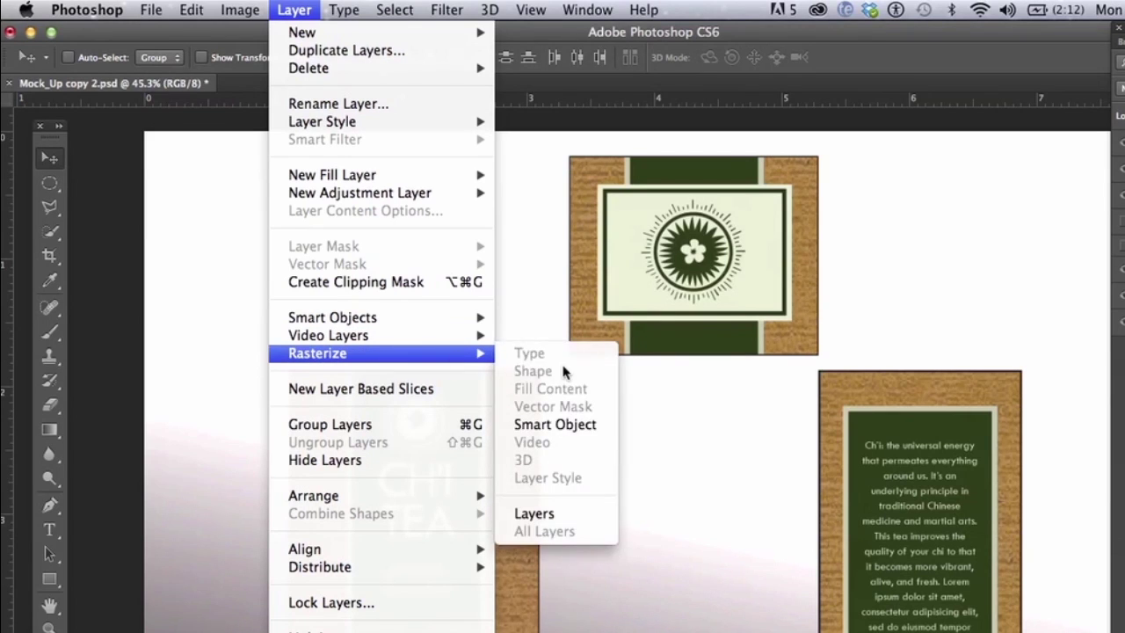
left_click(540, 517)
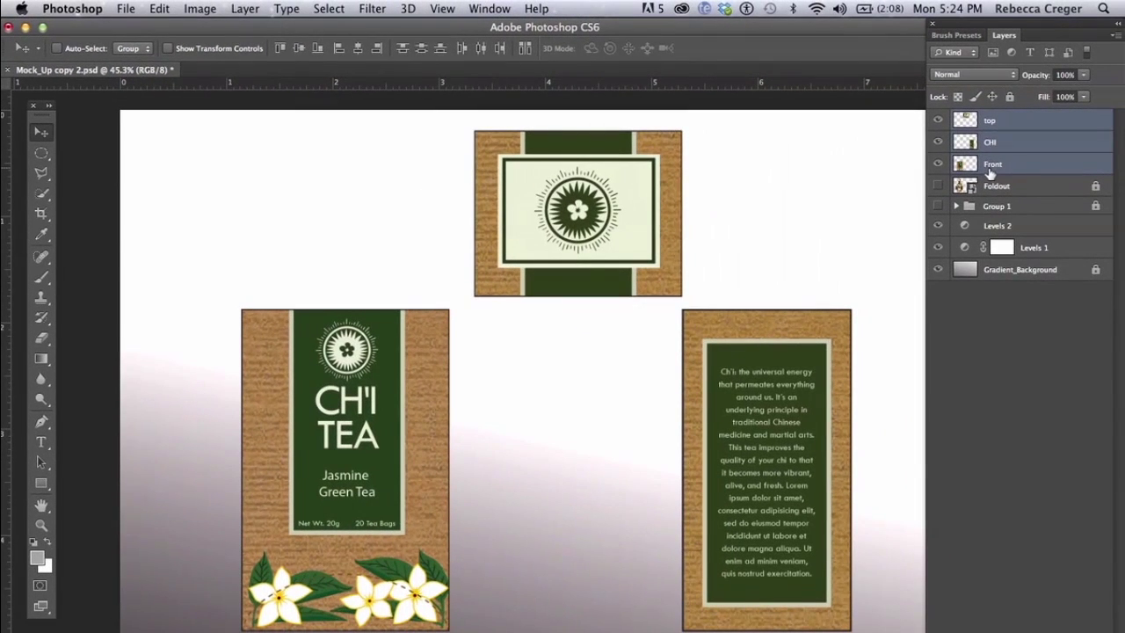
left_click(1124, 207)
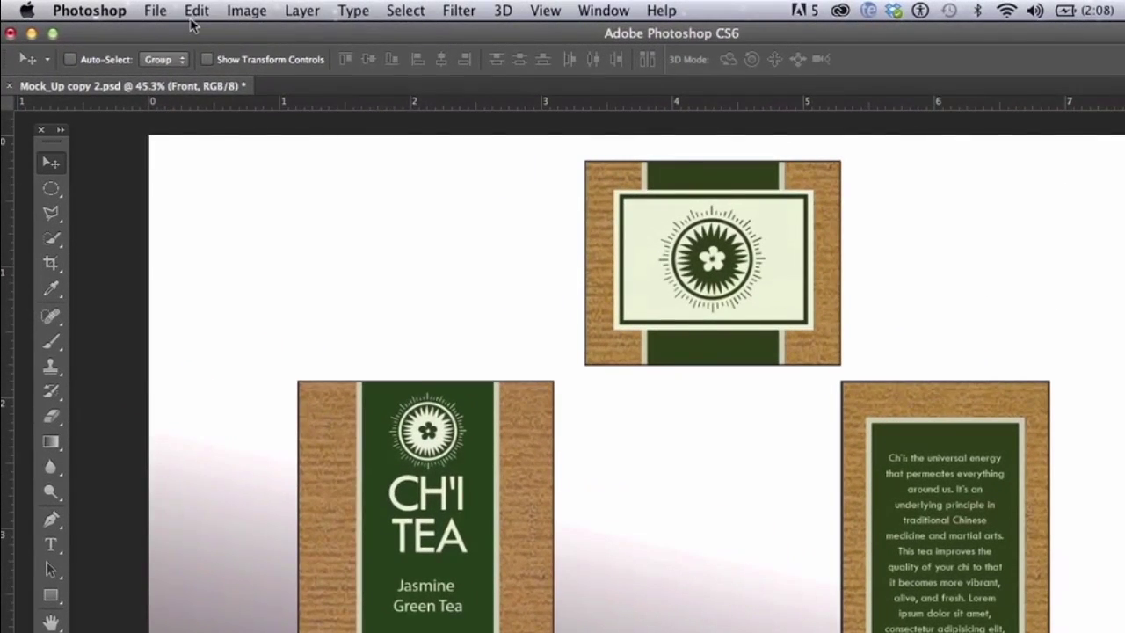
Free Transform the Front layer, skewing its edge about 15° for a perspective slant
left_click(156, 12)
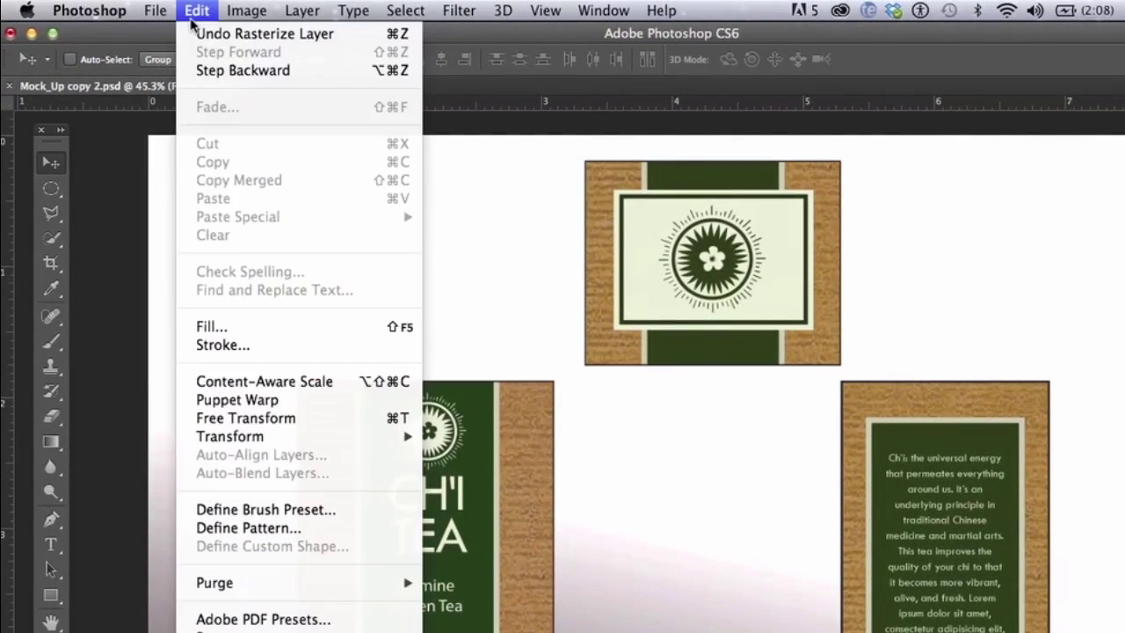
left_click(282, 419)
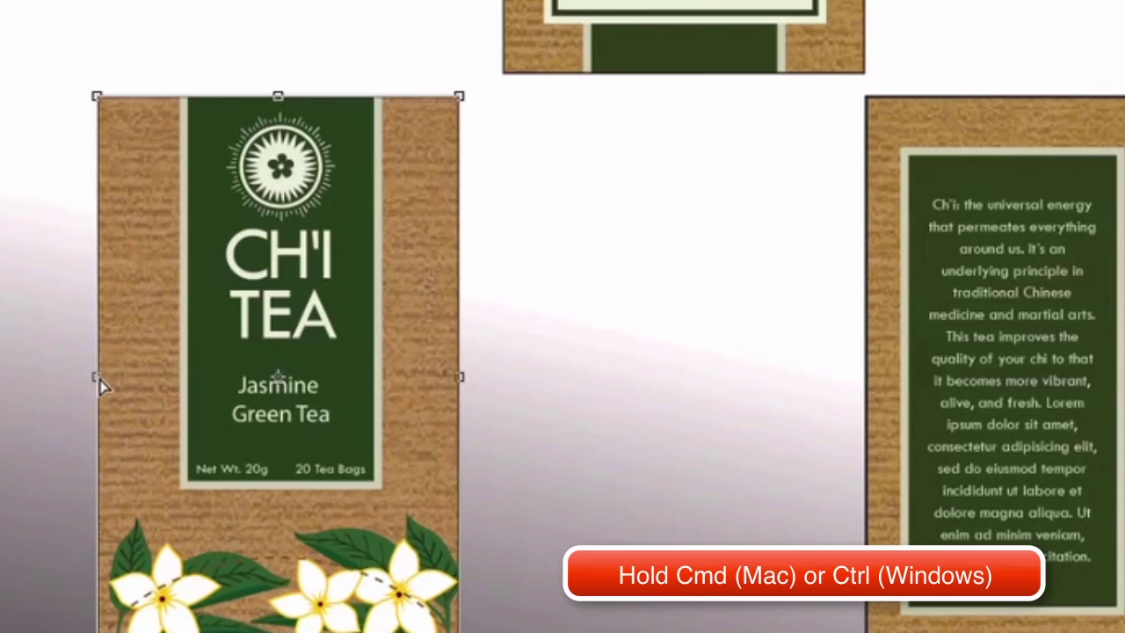
left_click_drag(112, 376, 173, 294)
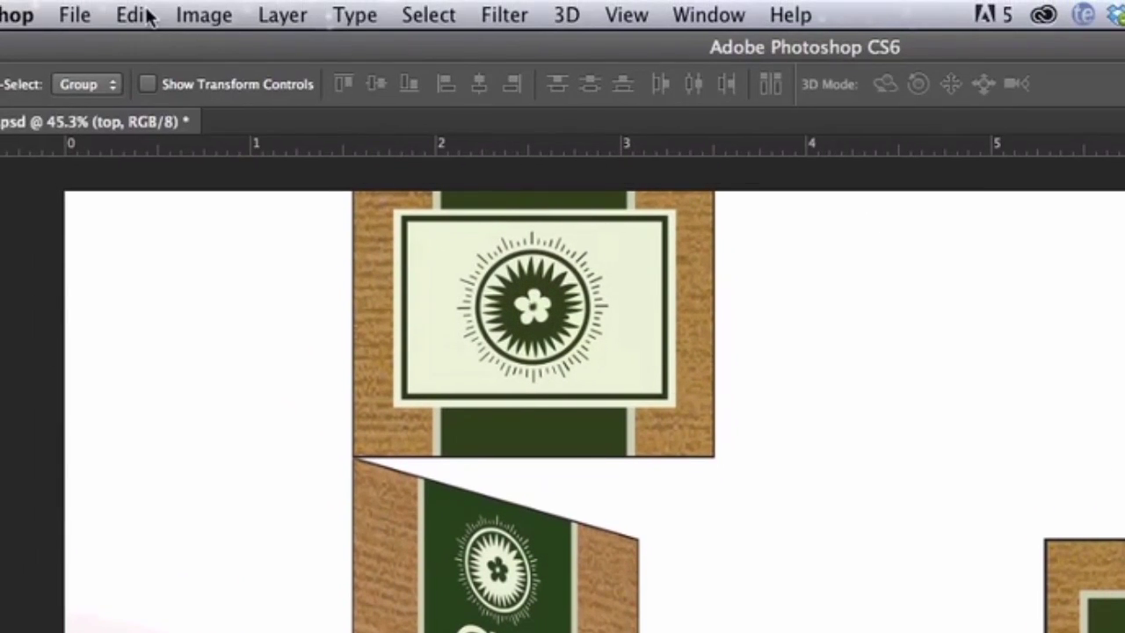
Free Transform the top panel and skew its right side into a slanted lid
left_click(142, 16)
left_click(209, 593)
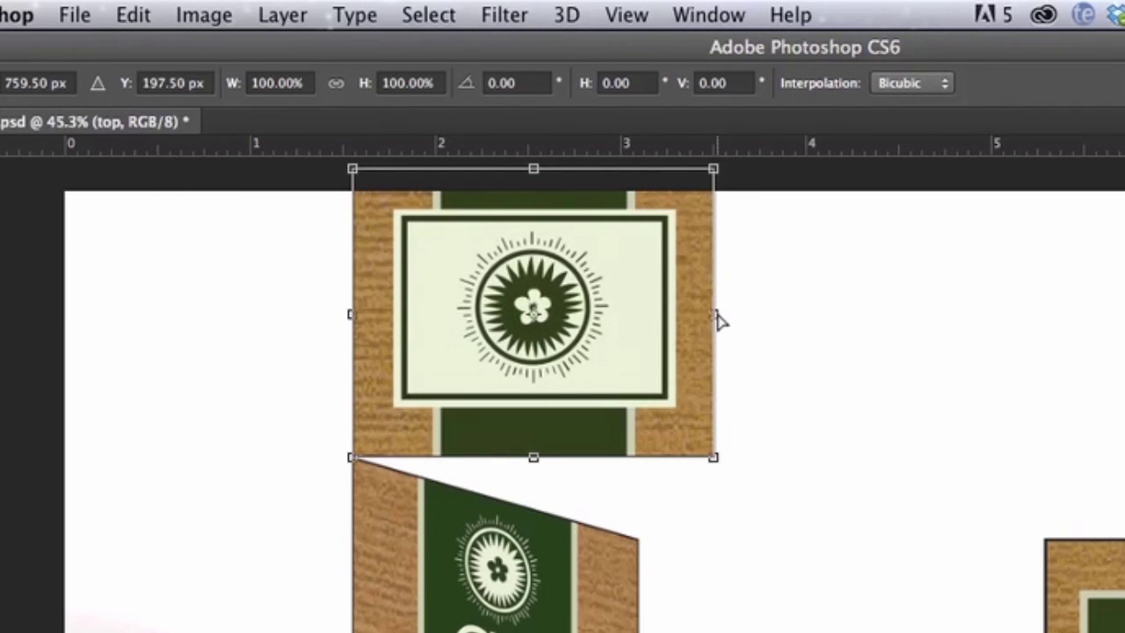
left_click_drag(720, 317, 639, 398)
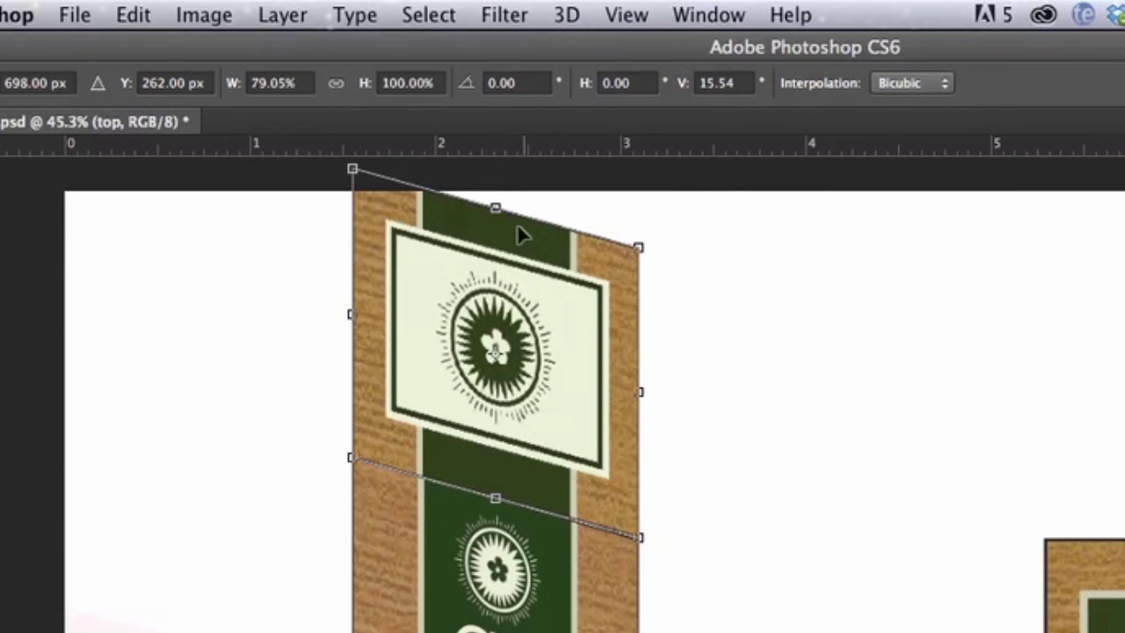
key("super+plus")
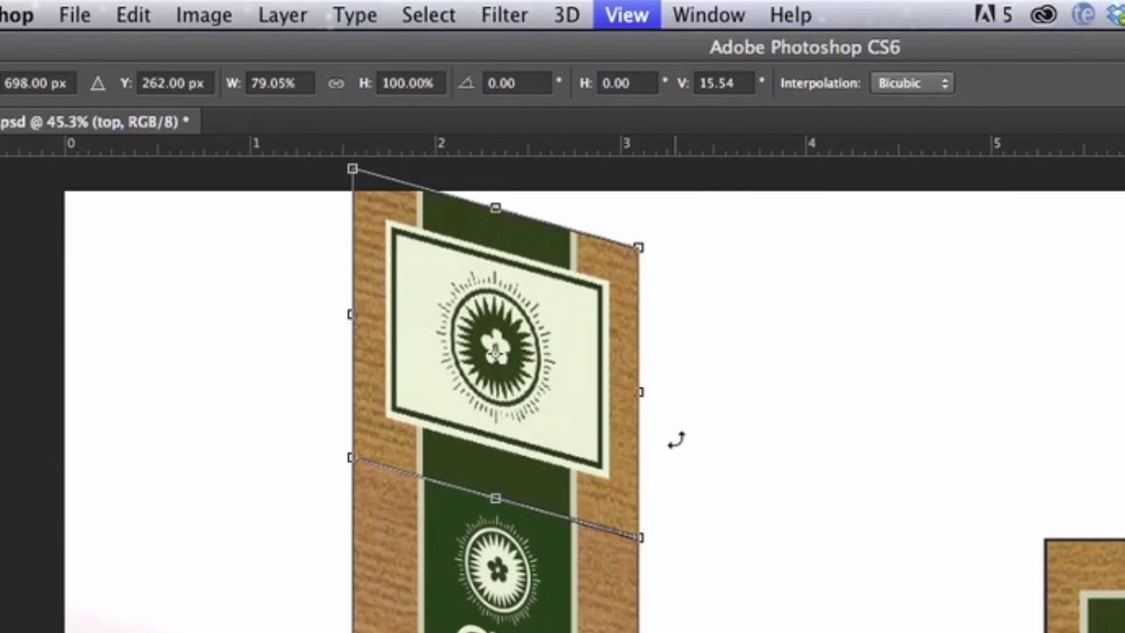
key("super+plus")
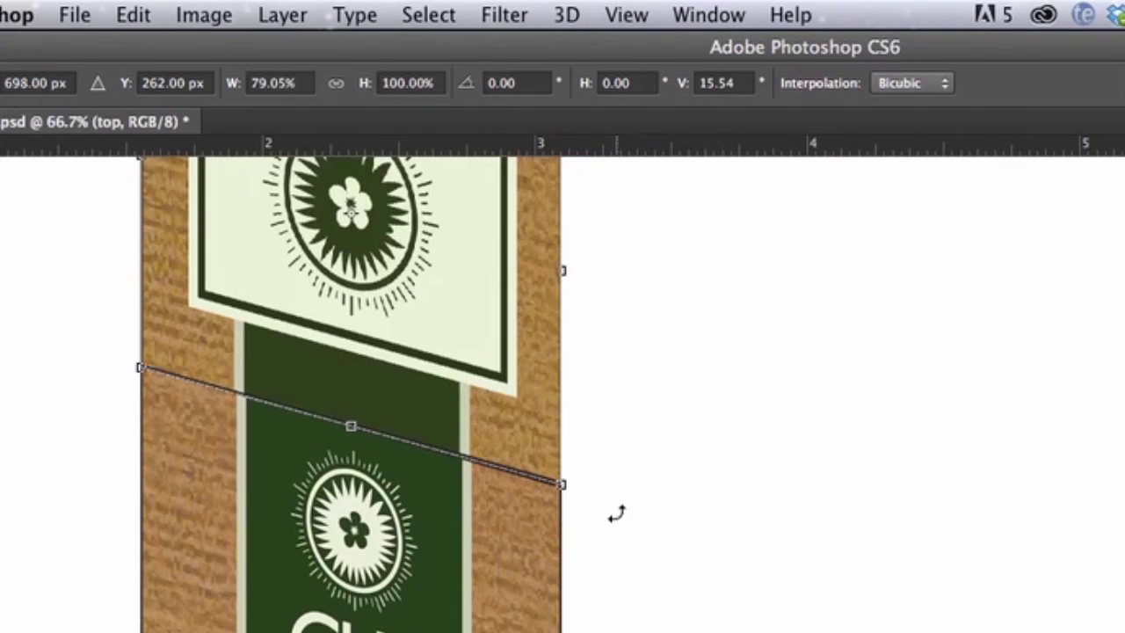
key("super+plus")
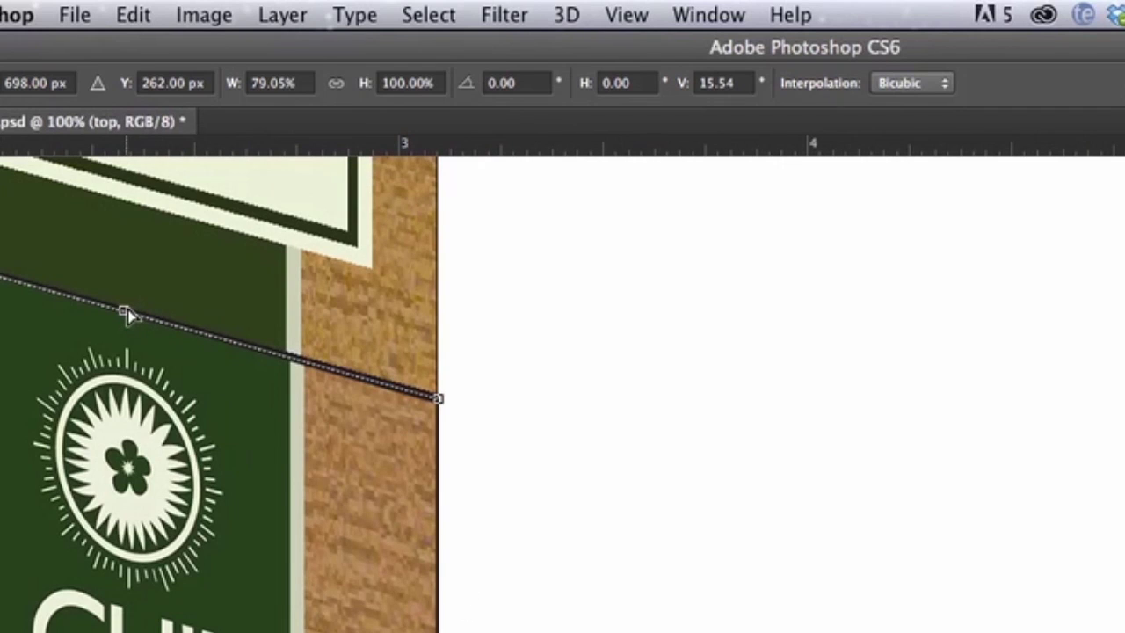
Align the lid flush on the front panel's top edge, finishing the skew at about 15.9°
left_click_drag(129, 322, 128, 314)
scroll(205, 397, "right", 2)
scroll(206, 396, "left", 8)
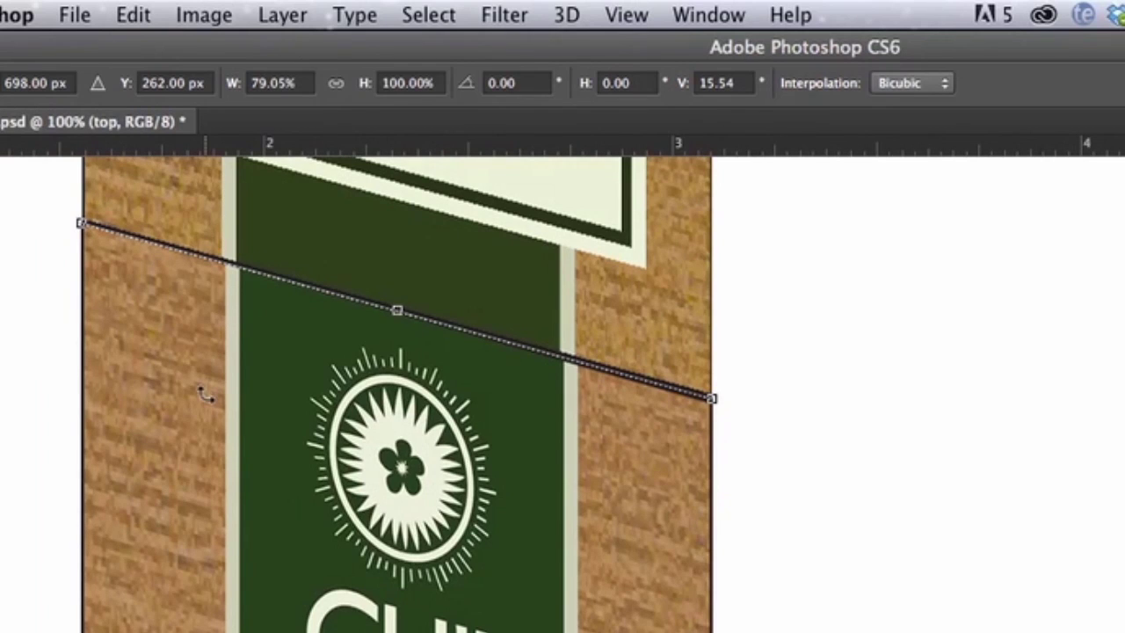
key("Up")
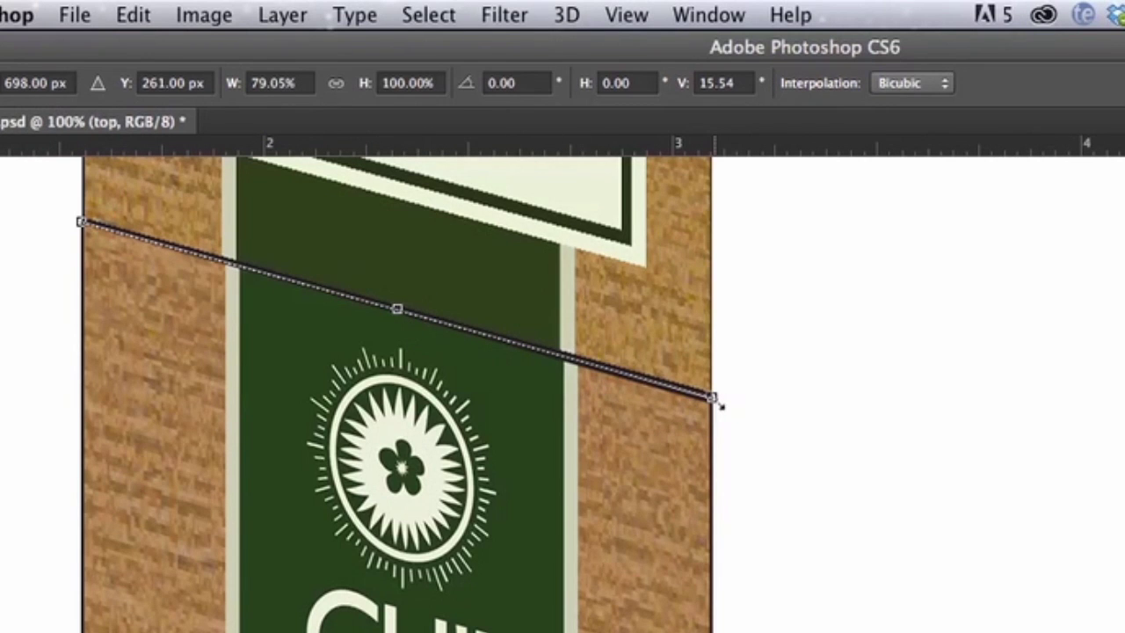
scroll(717, 402, "up", 5)
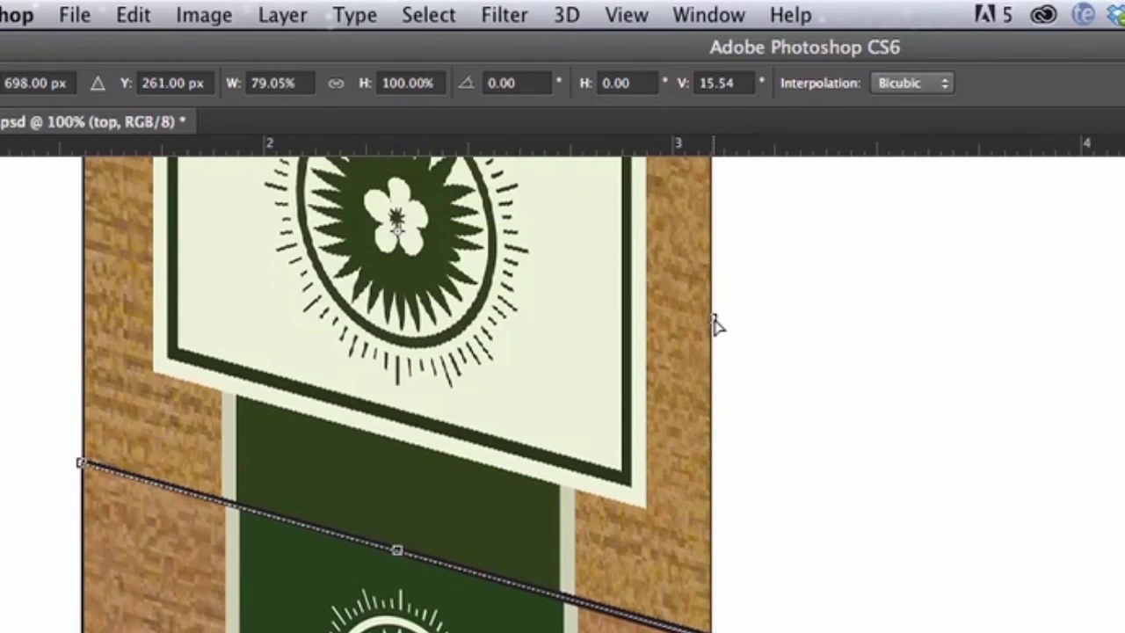
left_click_drag(717, 323, 718, 331)
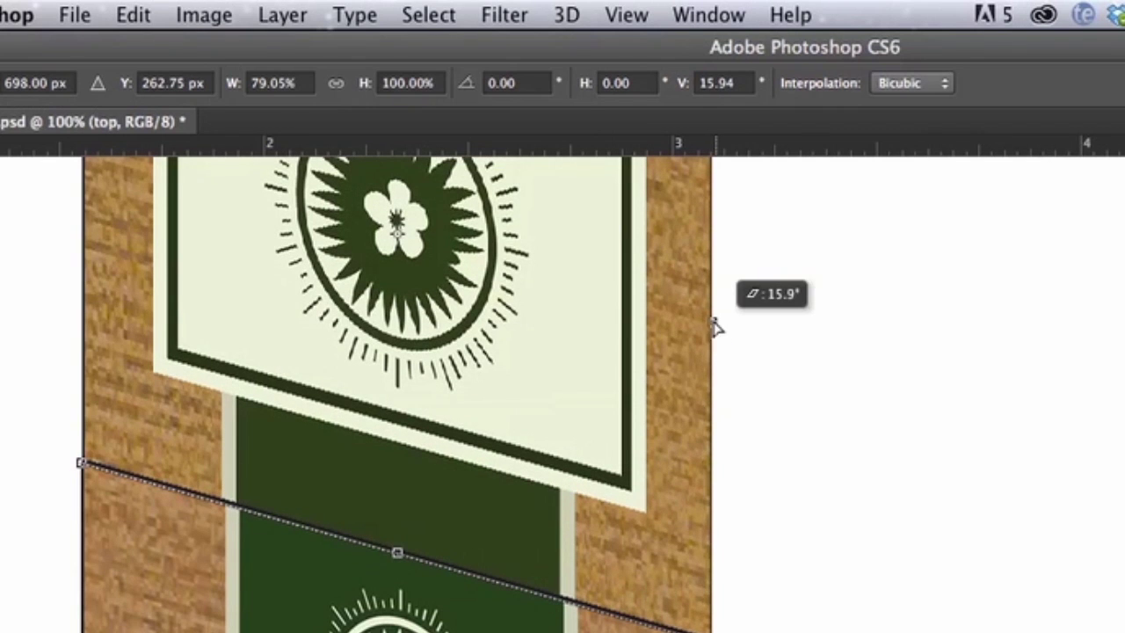
left_click_drag(713, 327, 712, 322)
key("super+minus")
key("super+minus")
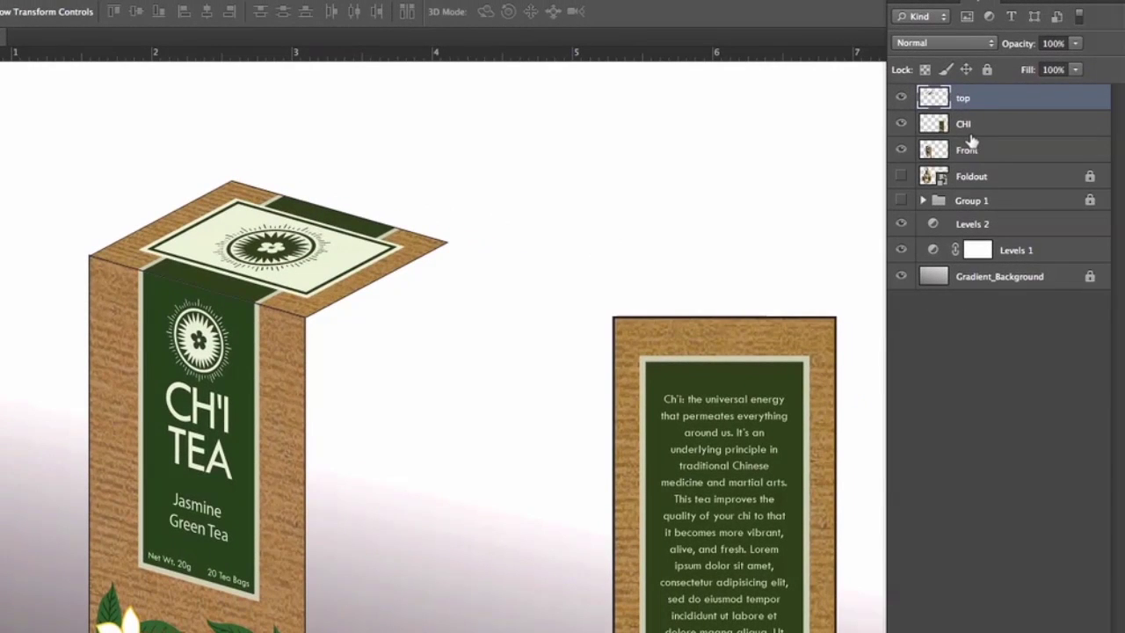
left_click(967, 126)
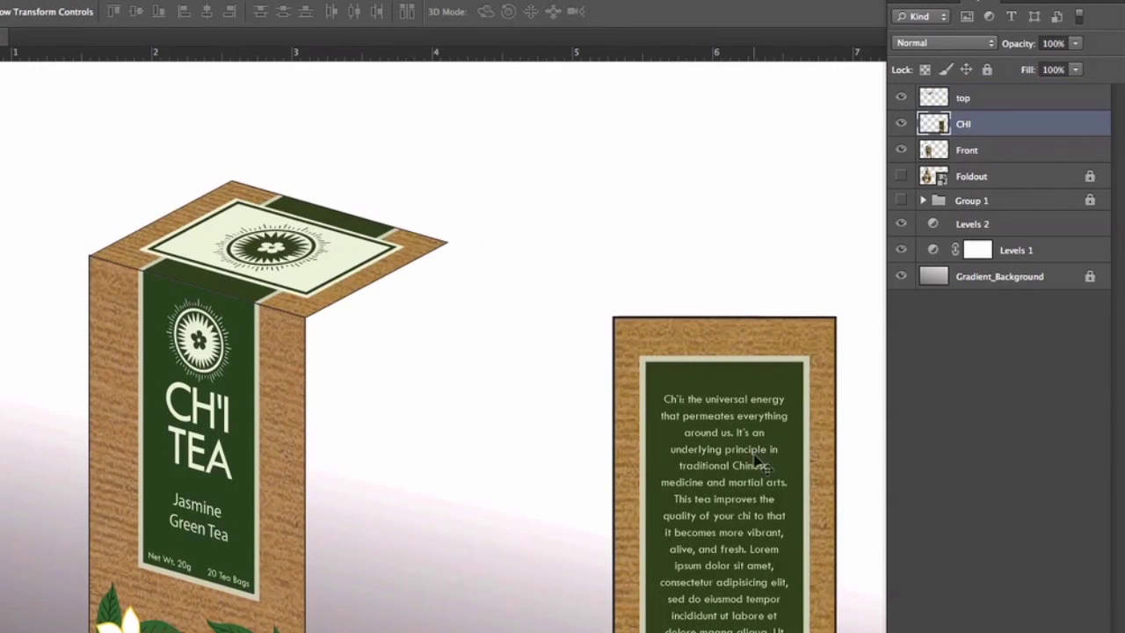
Move the CHI text panel flush against the box's right side
left_click_drag(764, 466, 447, 458)
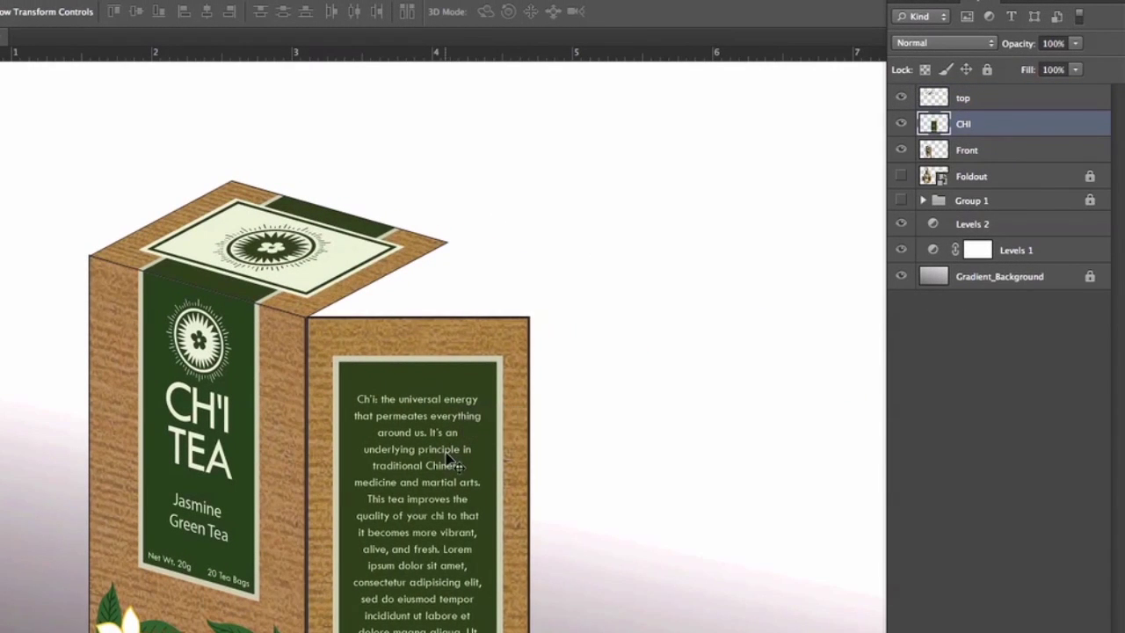
key("Left")
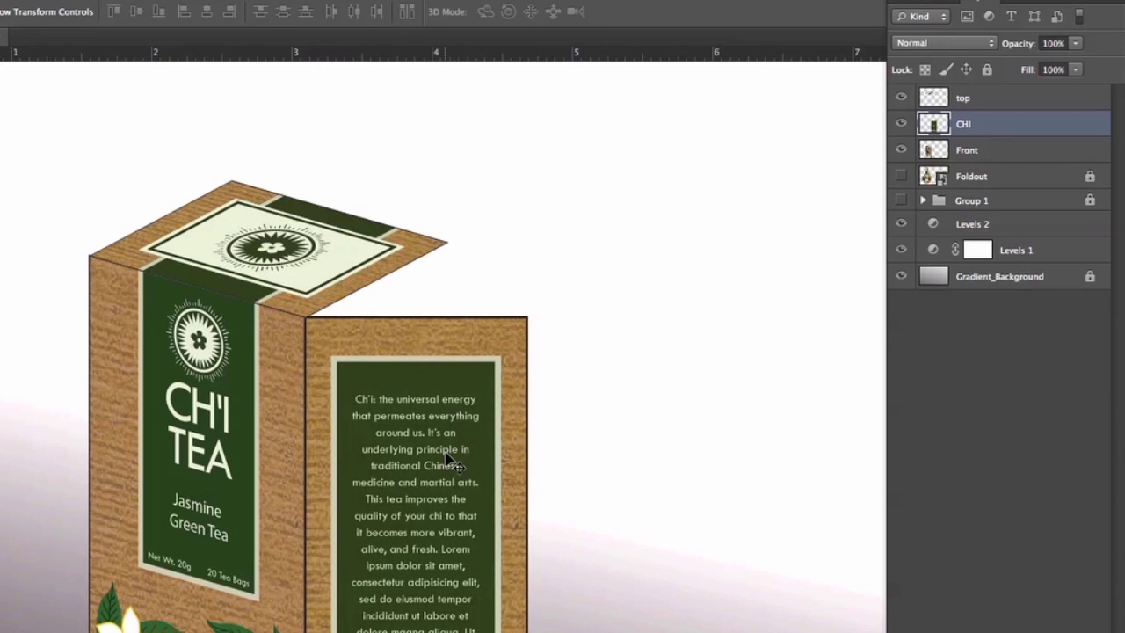
key("Right")
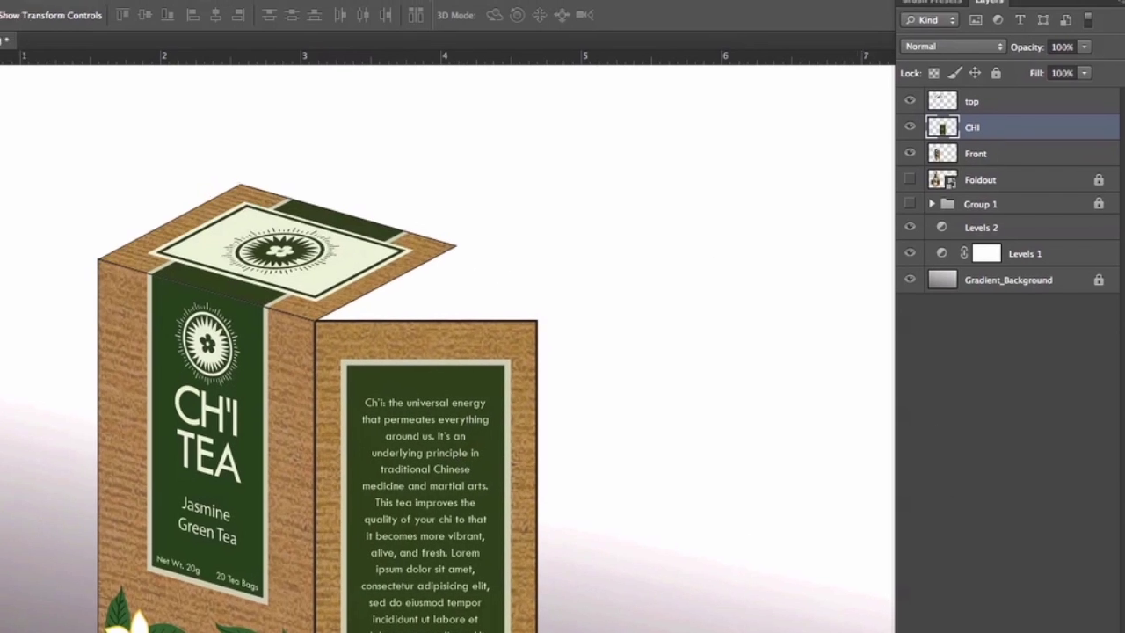
Skew the CHI side panel about -27.3° into the box's right face and apply it
left_click(0, 0)
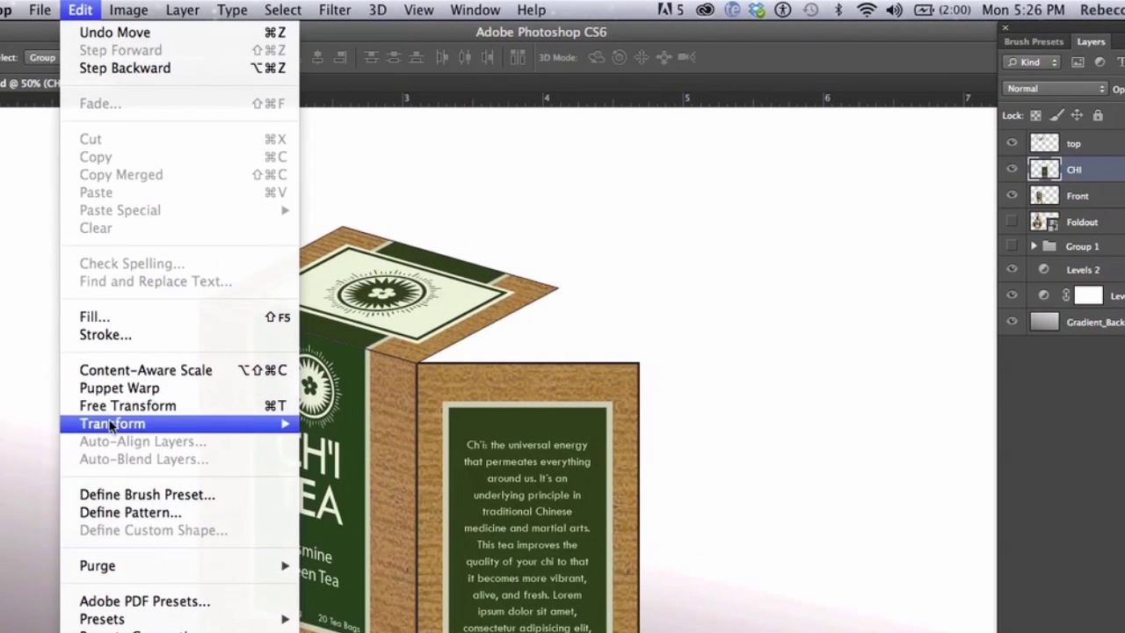
left_click(741, 515)
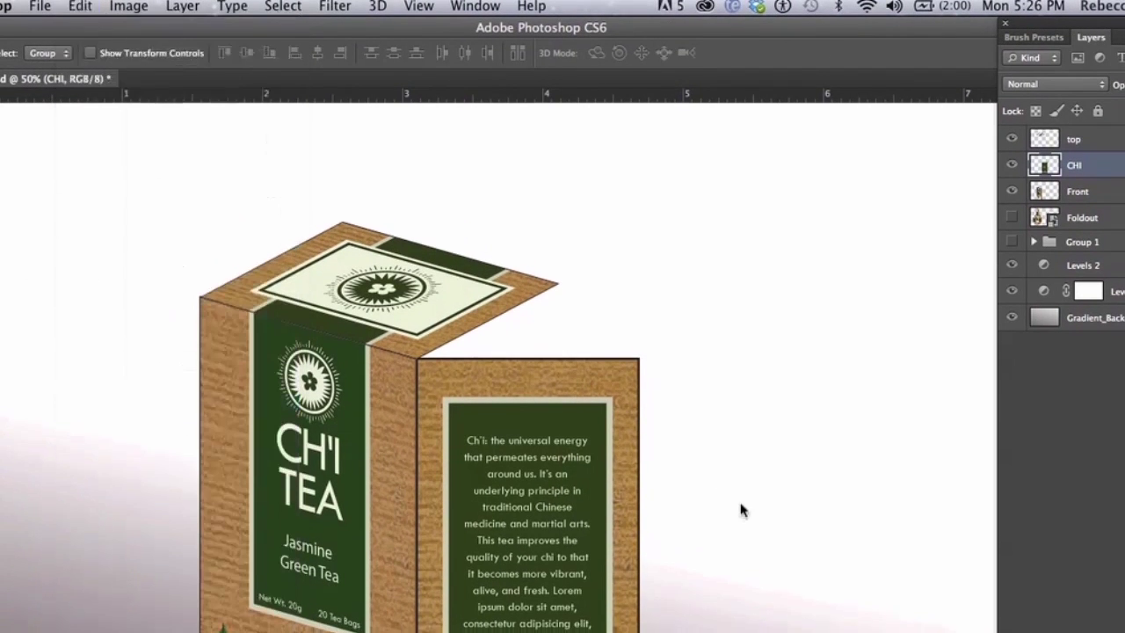
key("super+t")
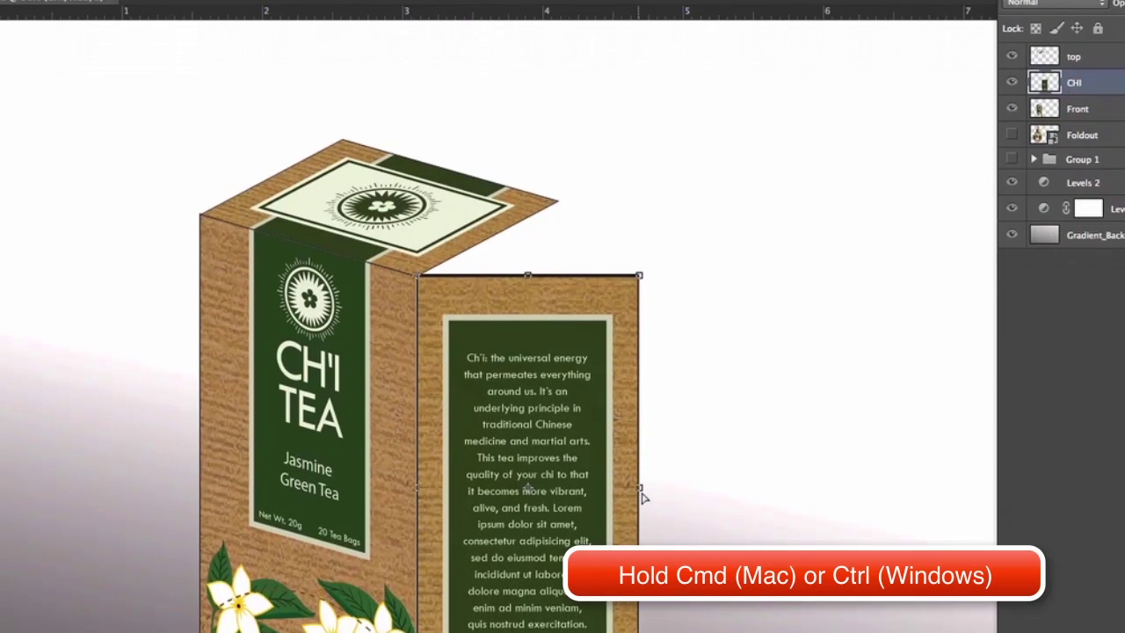
left_click_drag(642, 494, 561, 411)
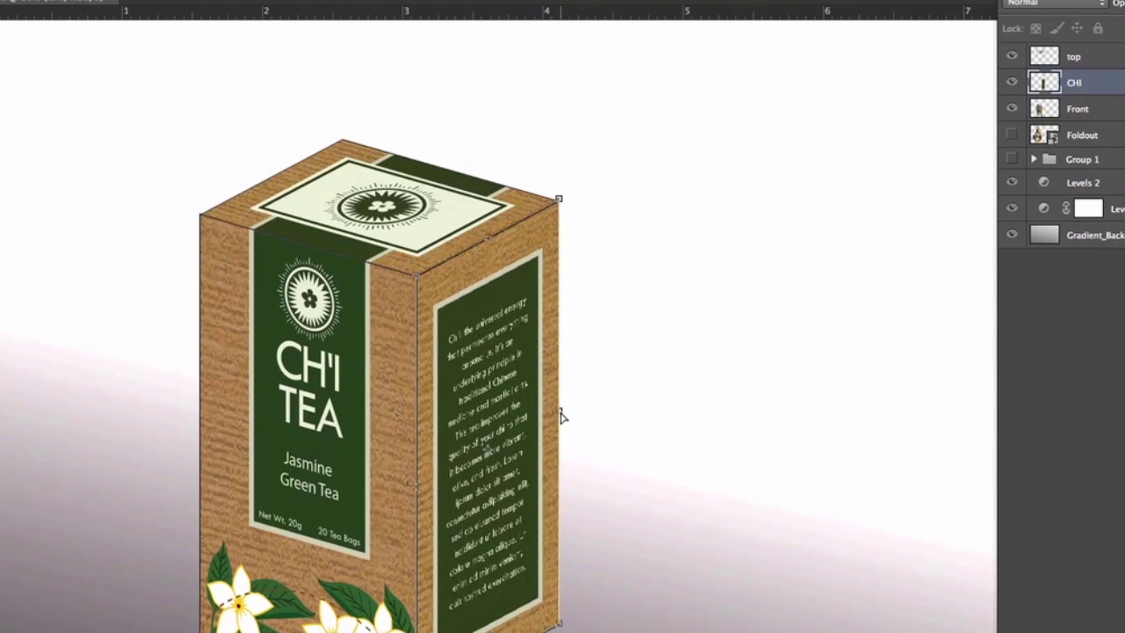
key("super+equal")
key("super+equal")
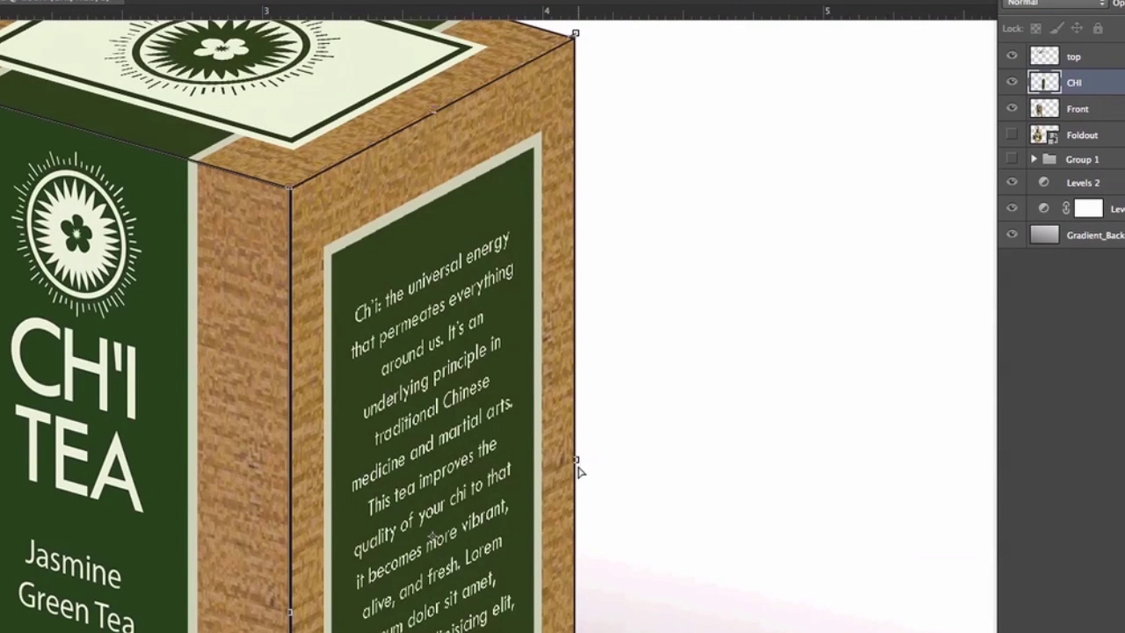
left_click_drag(580, 472, 578, 469)
key("Return")
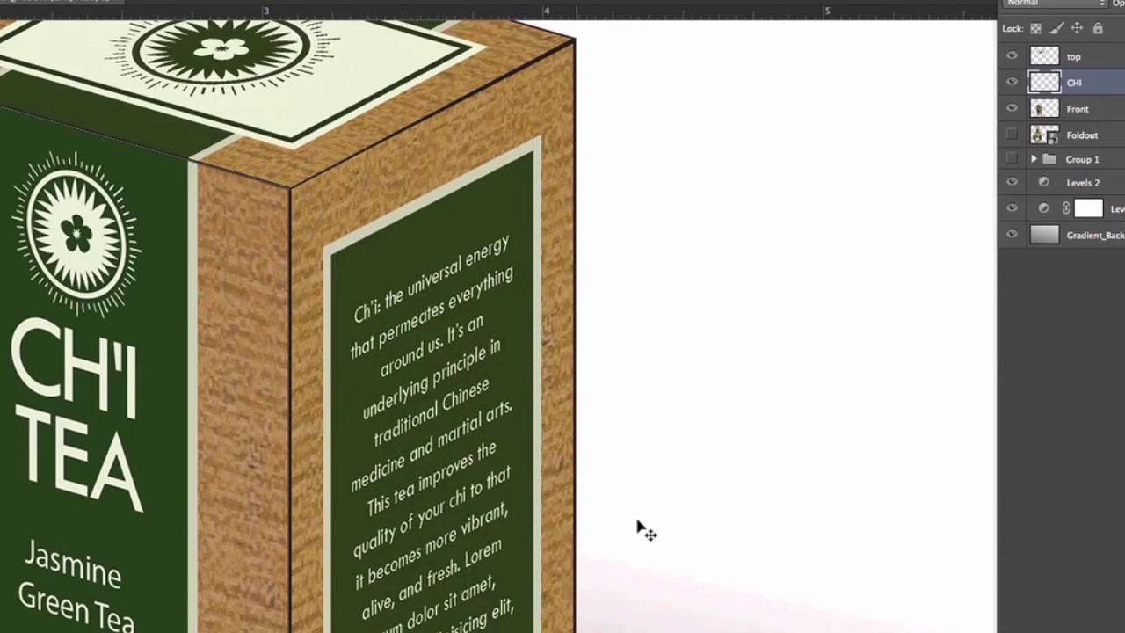
key("super+0")
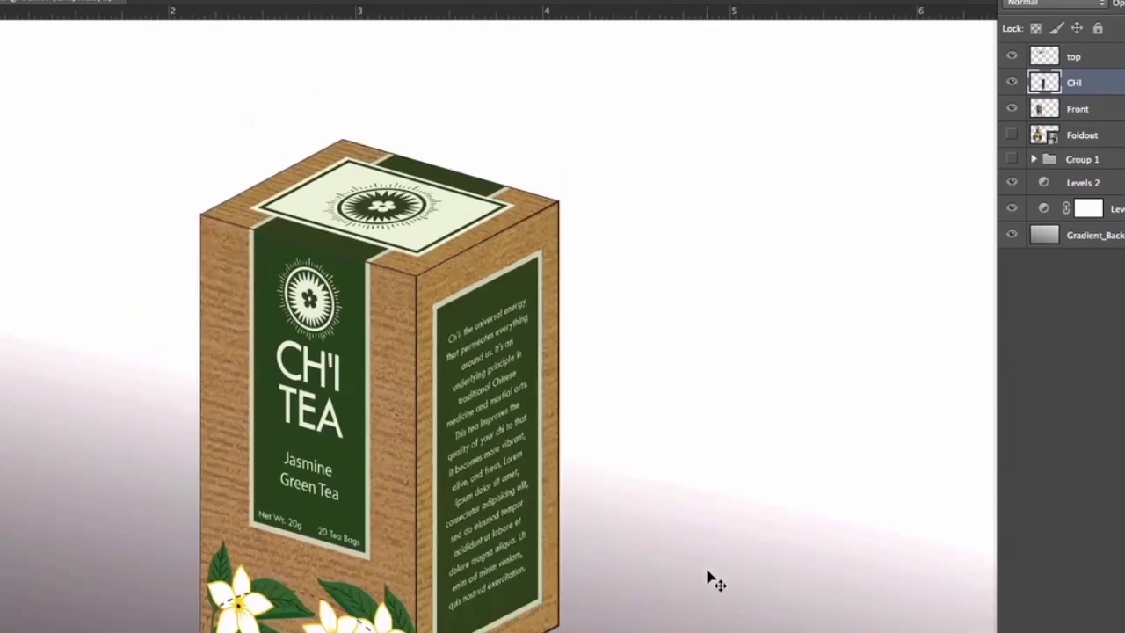
key("super+minus")
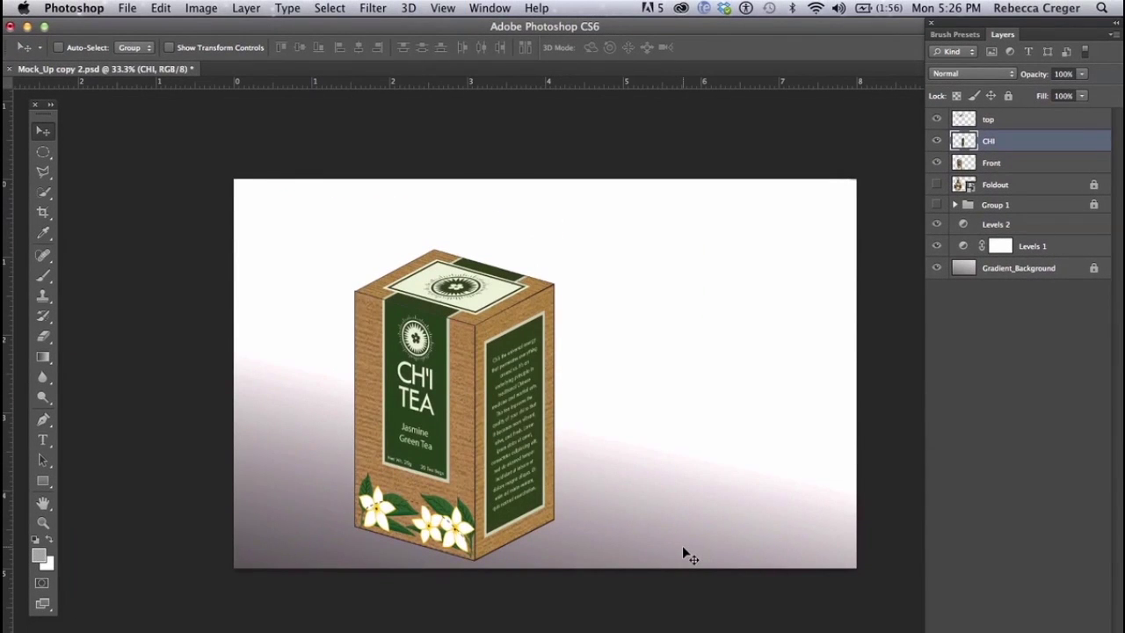
Select the top, CHI and Front layers together and move the box up and right
left_click(1038, 168)
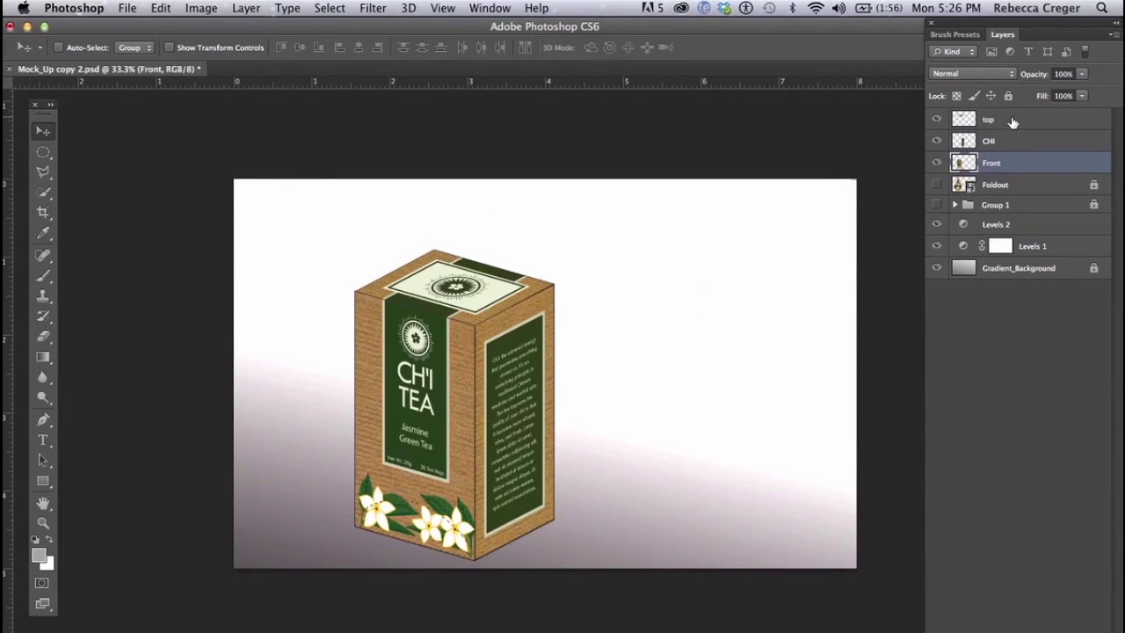
left_click(1013, 121, "shift")
left_click_drag(494, 405, 534, 384)
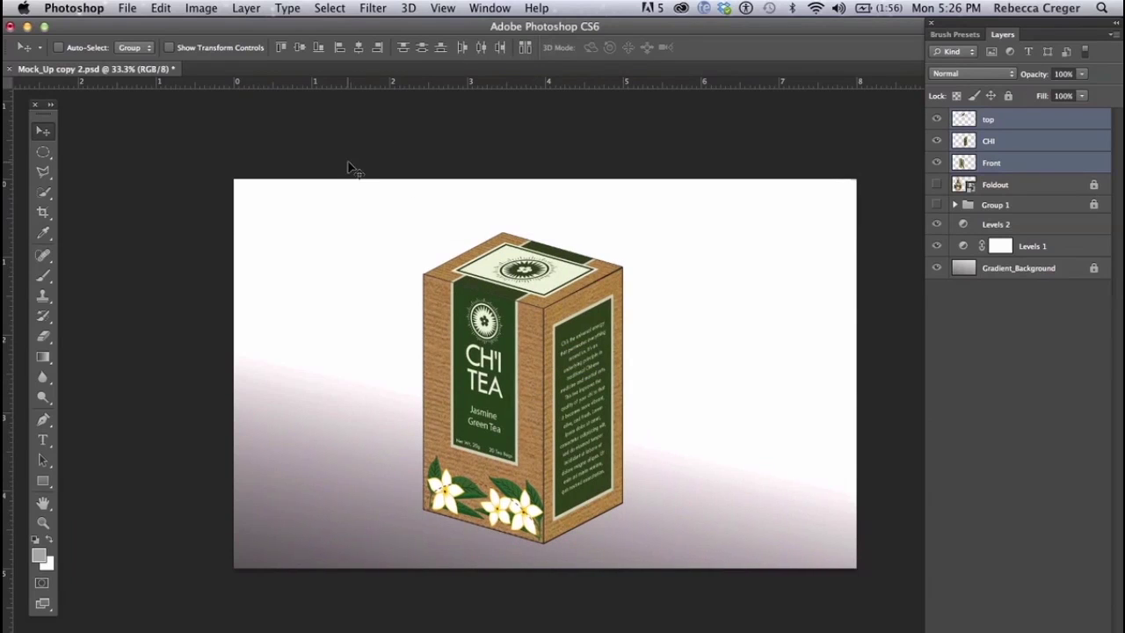
Draw a Polygonal Lasso selection around the box top on the top layer, then deselect it
left_click(998, 129)
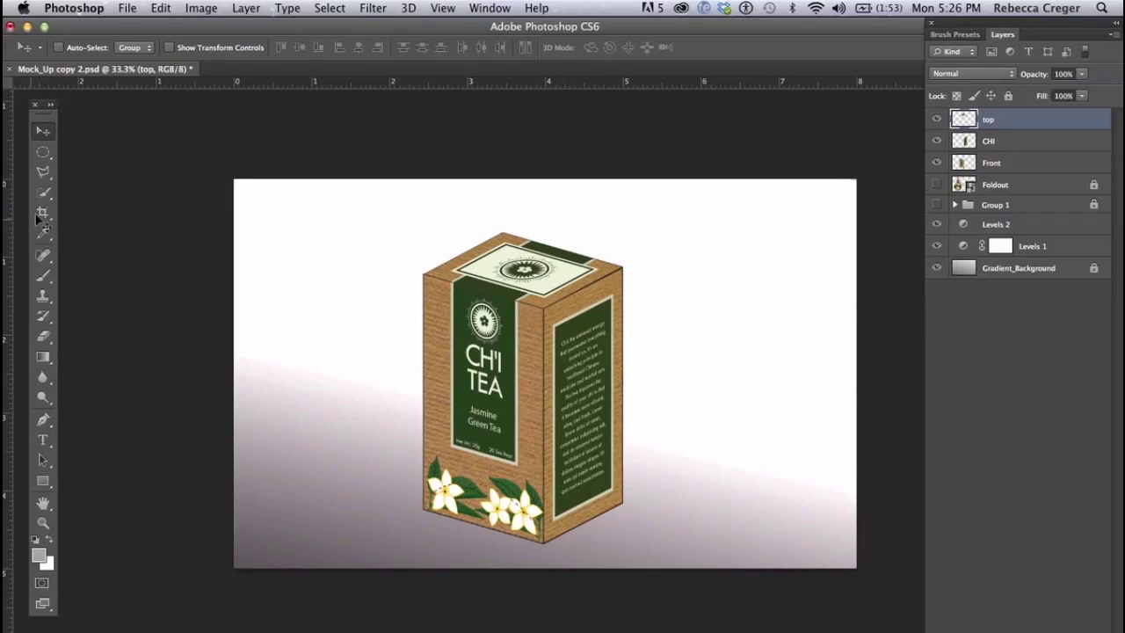
left_click(47, 180)
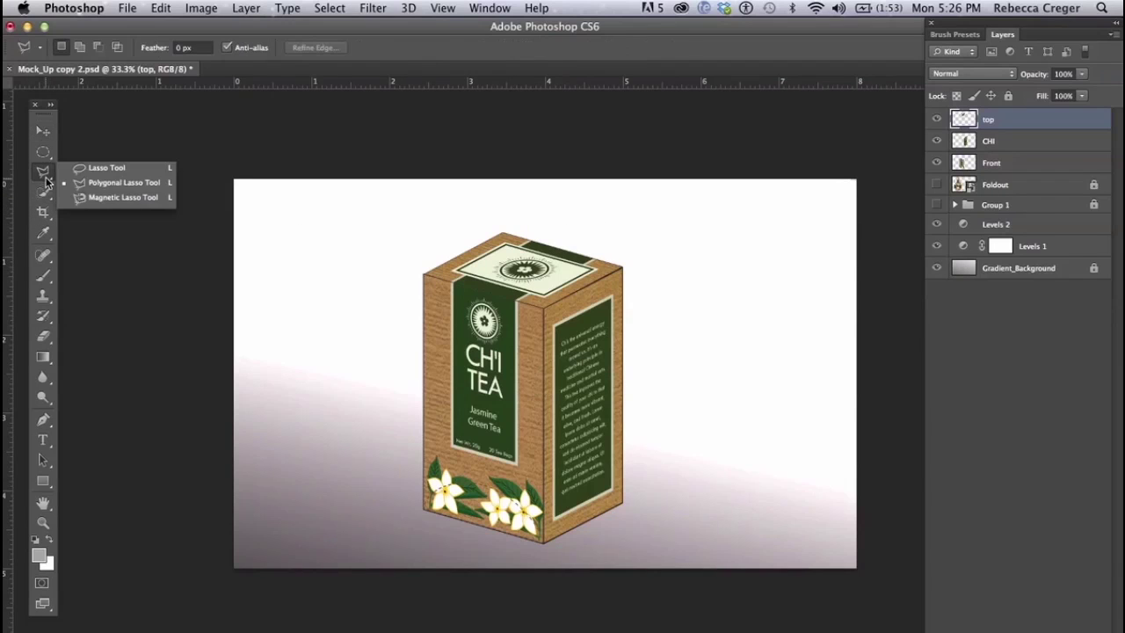
left_click(137, 186)
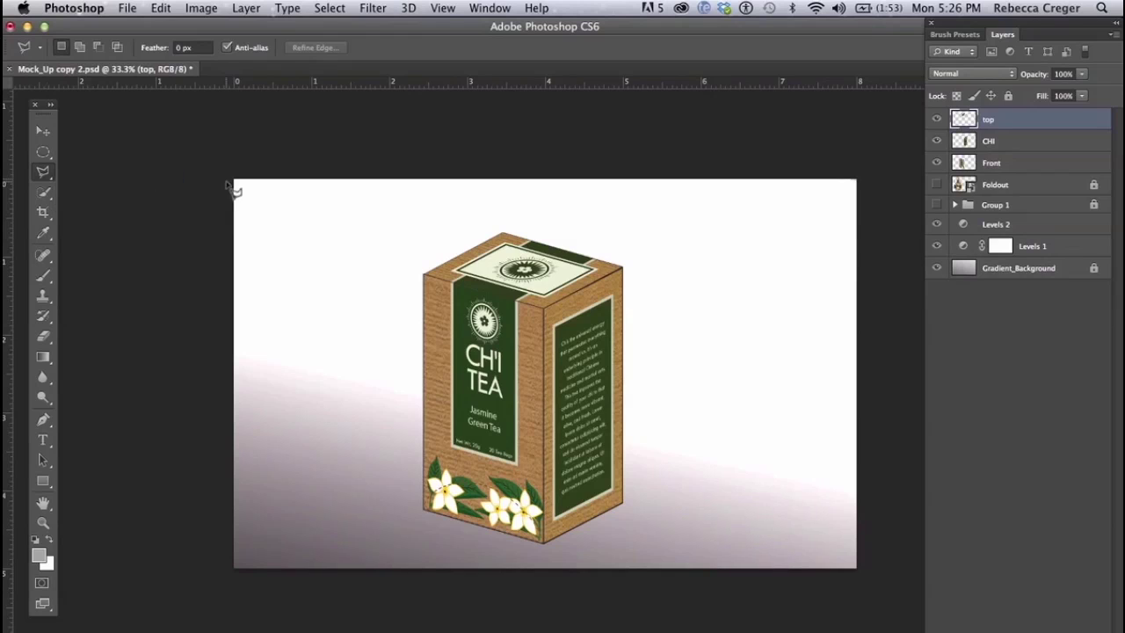
left_click(399, 287)
left_click(423, 274)
left_click(505, 237)
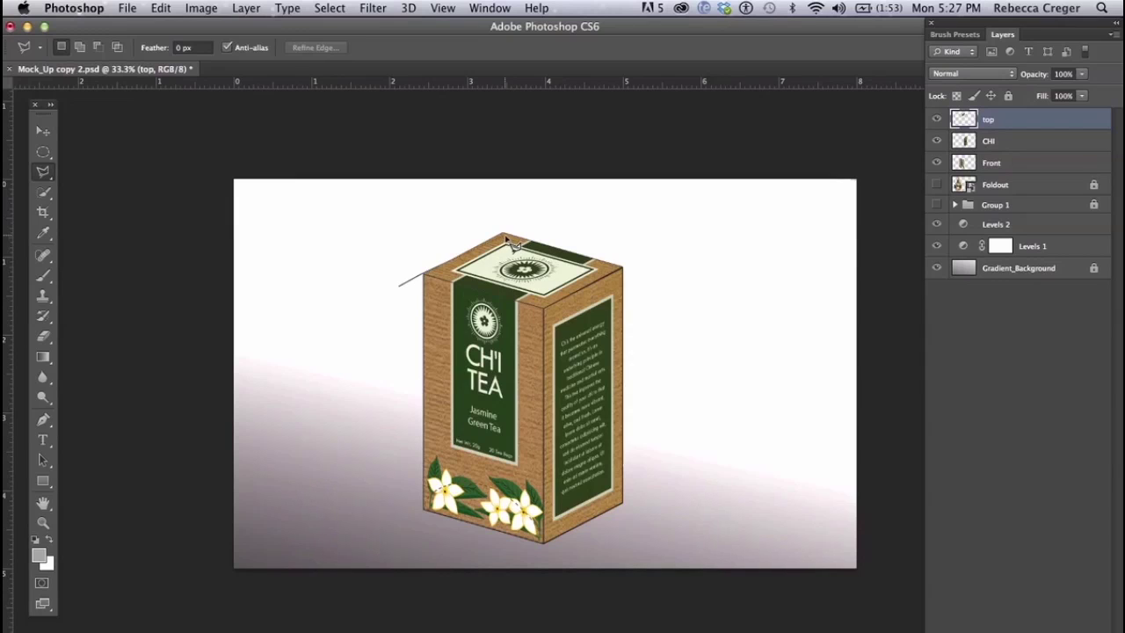
left_click(666, 278)
left_click(488, 201)
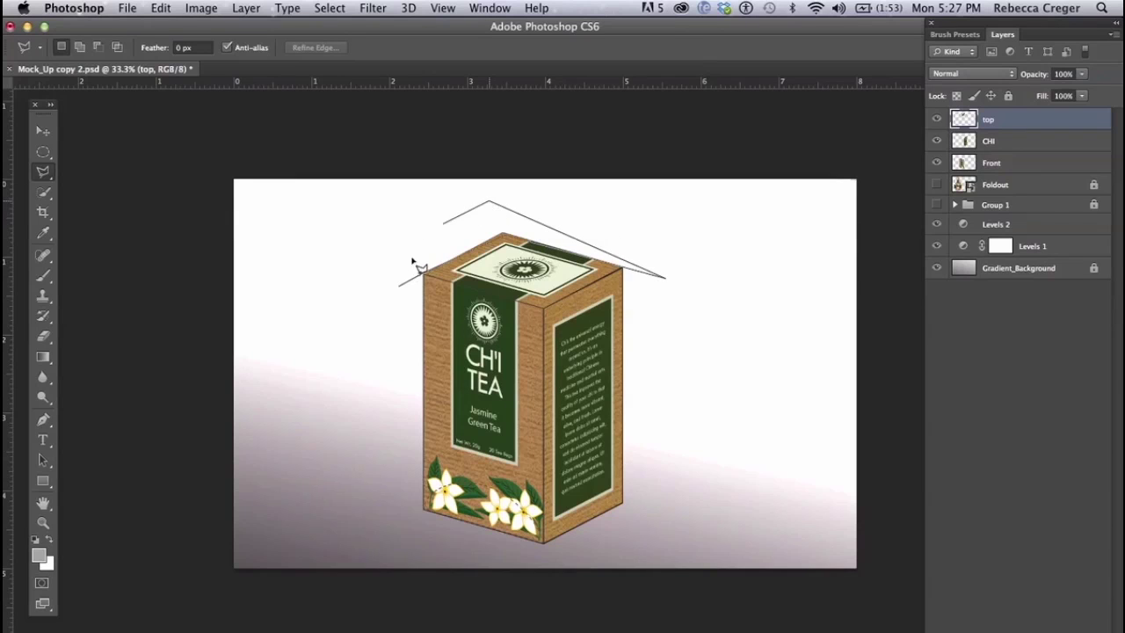
double_click(400, 287)
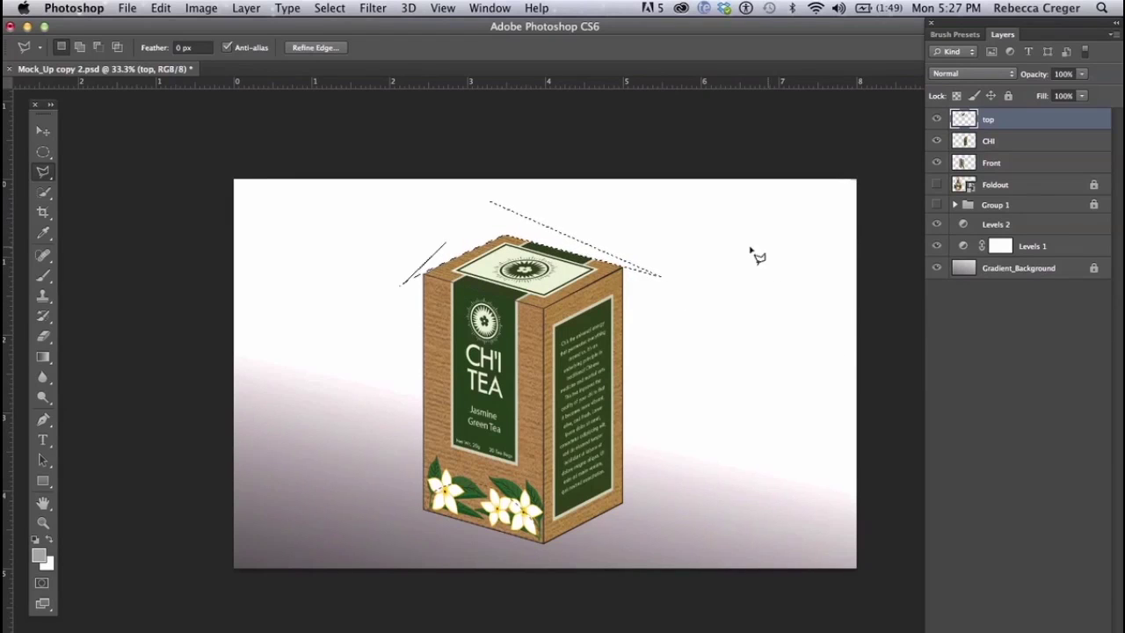
left_click(322, 7)
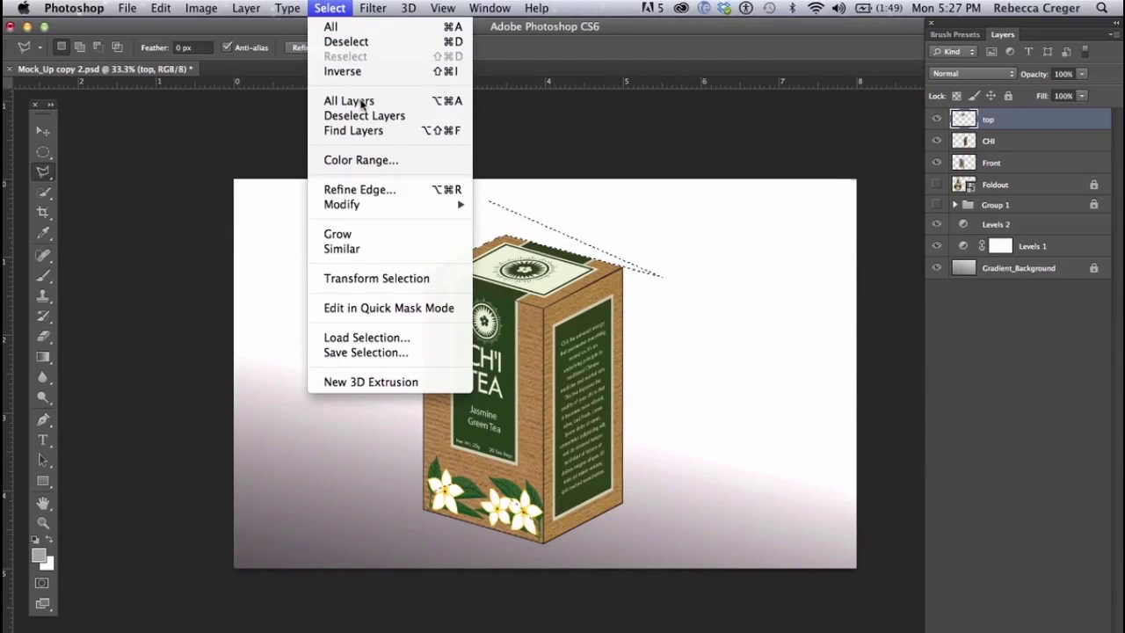
left_click(349, 43)
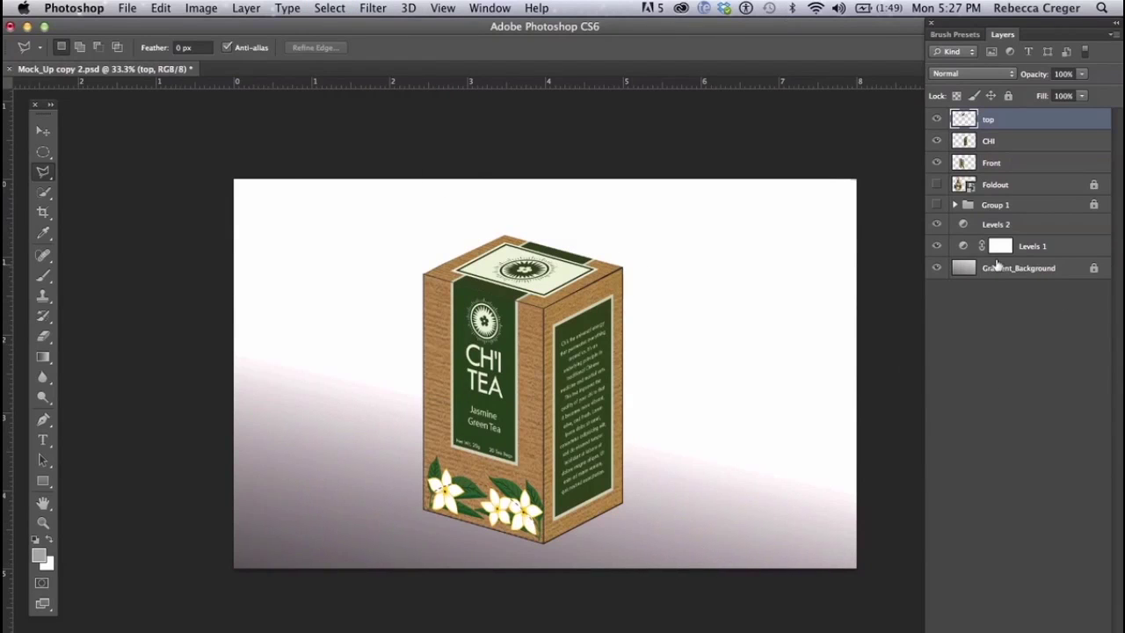
With the Front layer selected, set the foreground colour to pure black
left_click(1016, 167)
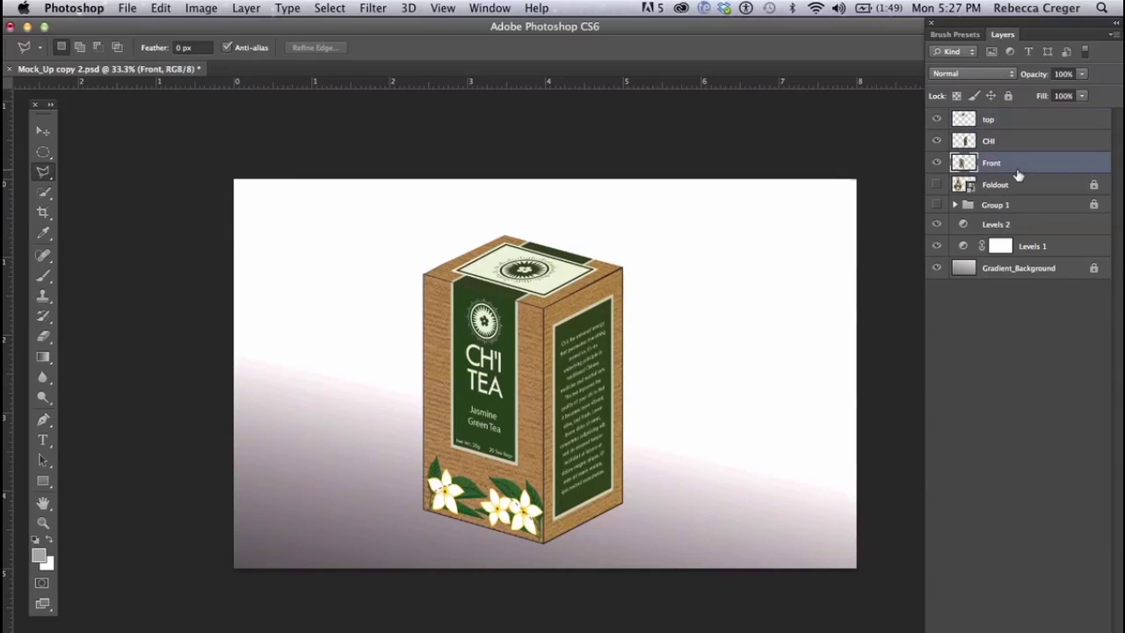
left_click(40, 555)
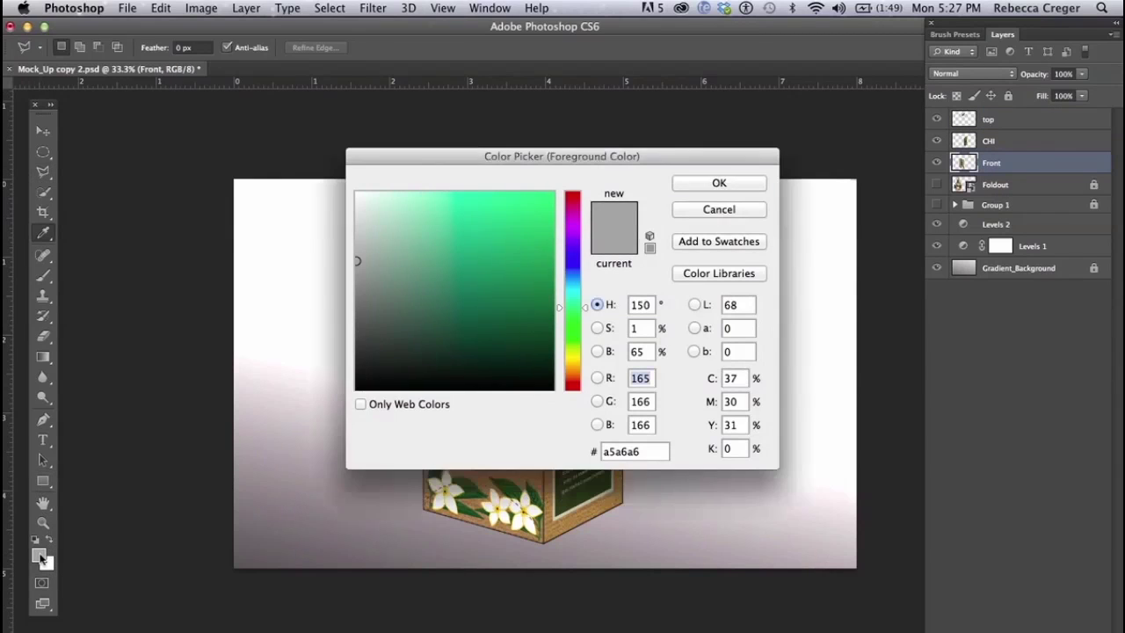
left_click(357, 389)
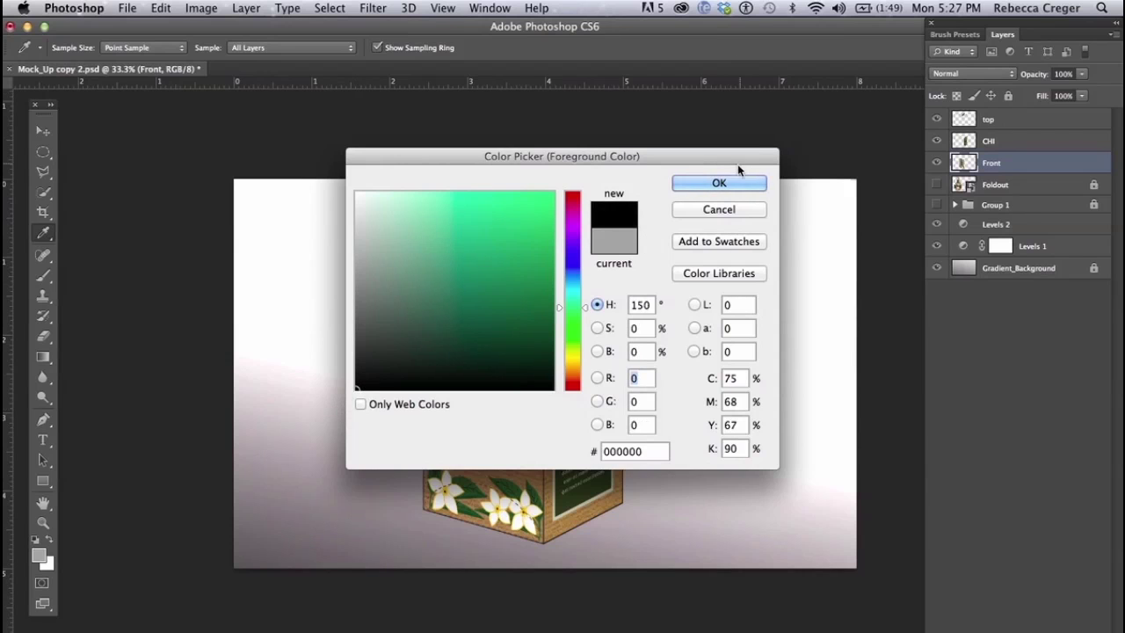
left_click(723, 182)
Draw a black rectangle over the box's lower front and move Rectangle 2 beneath Front
left_click(39, 482)
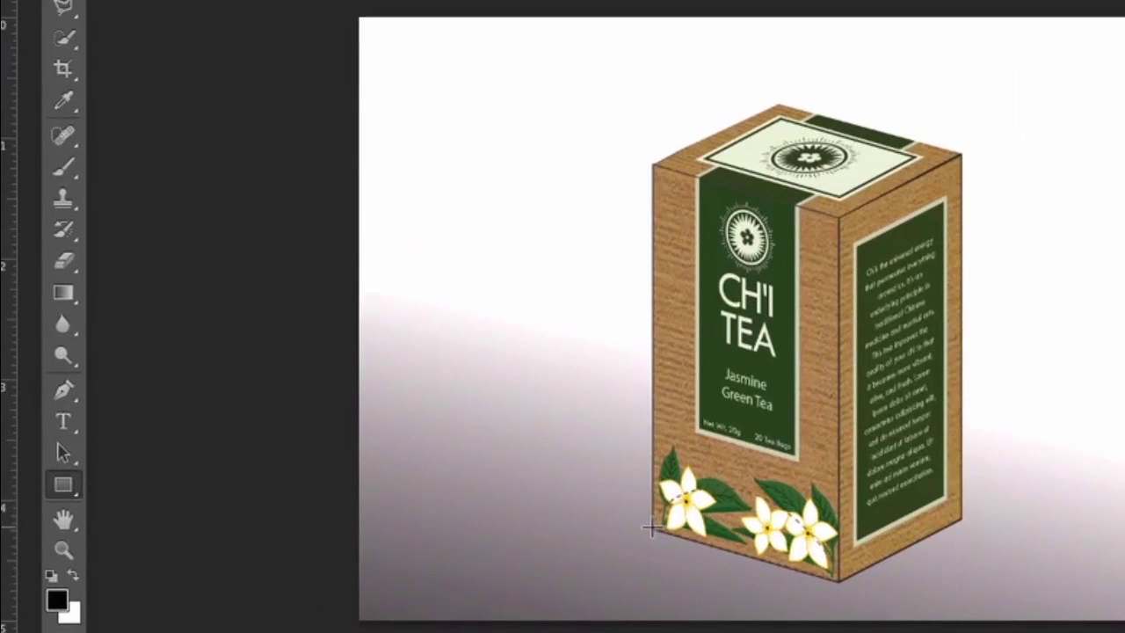
left_click_drag(650, 528, 836, 405)
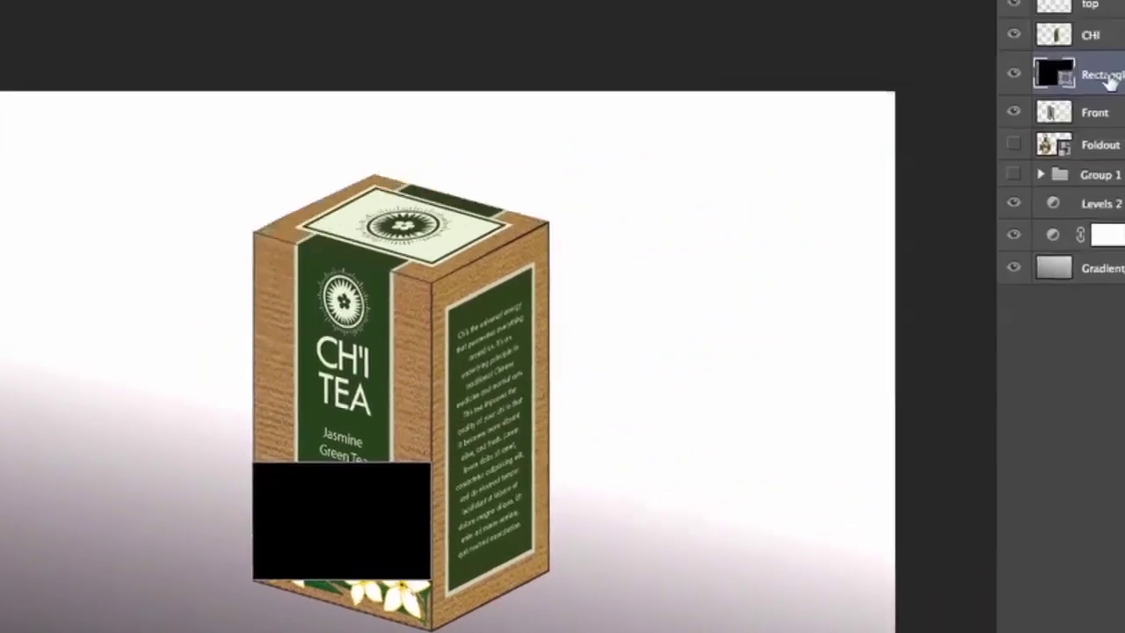
left_click_drag(1124, 2, 1124, 64)
left_click_drag(945, 161, 947, 167)
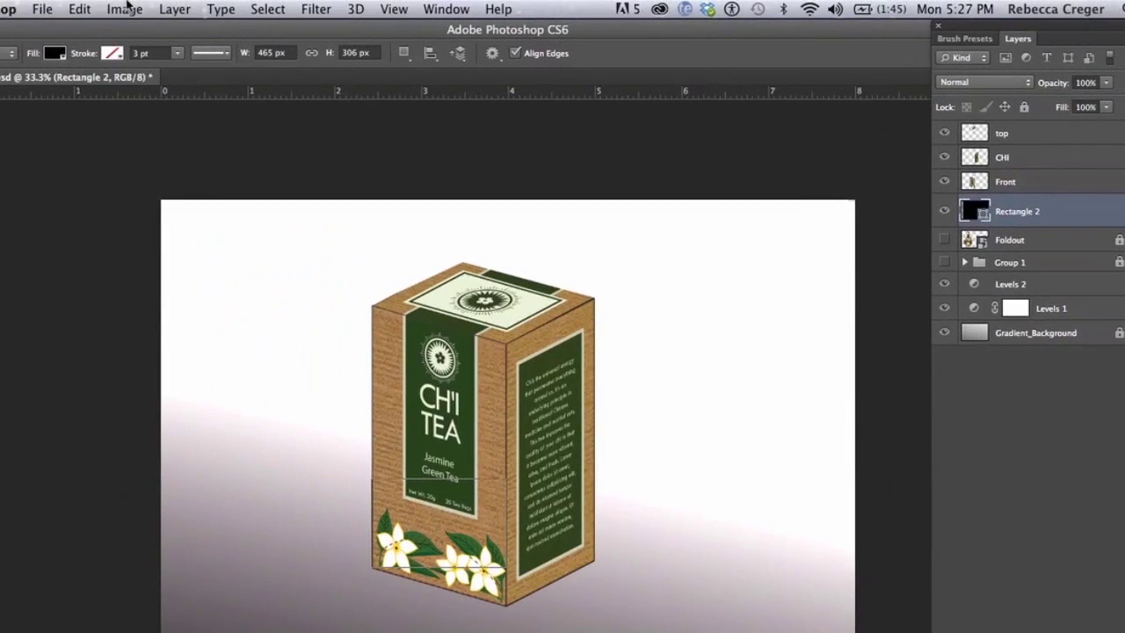
Free Transform the Rectangle 2 path to 773 px wide by 306 px high
left_click(125, 9)
mouse_move(76, 7)
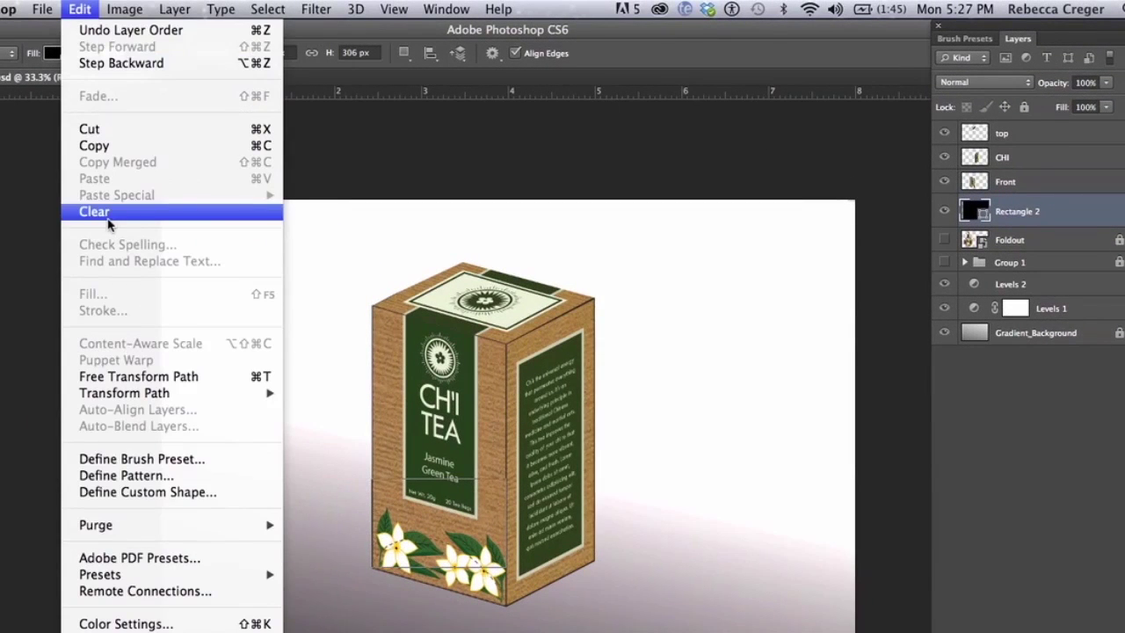
left_click(138, 376)
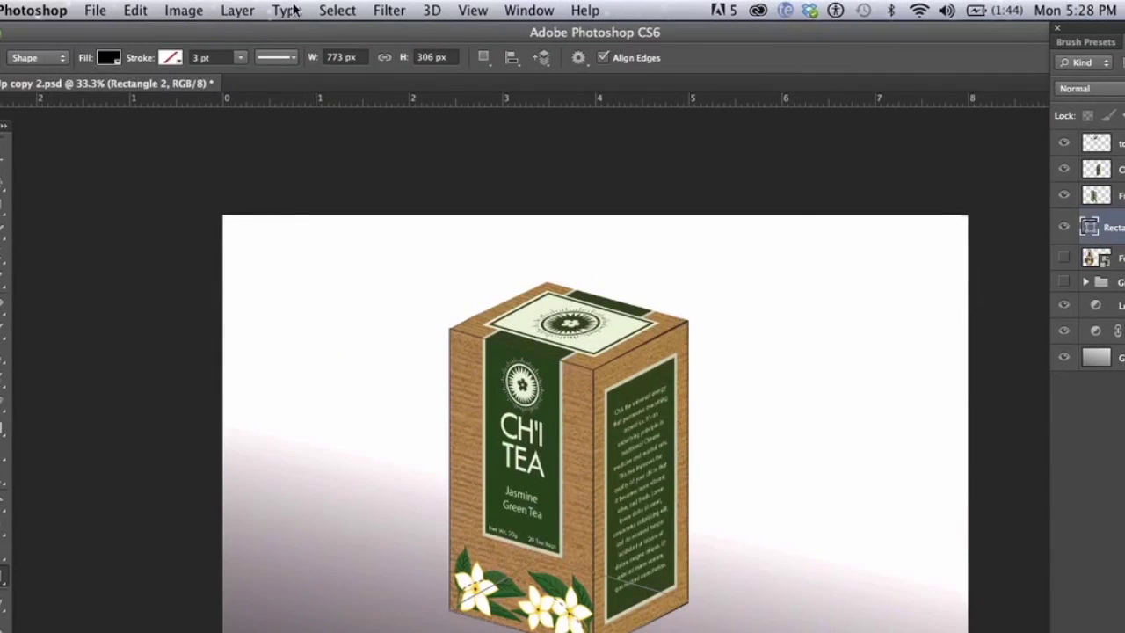
left_click(237, 9)
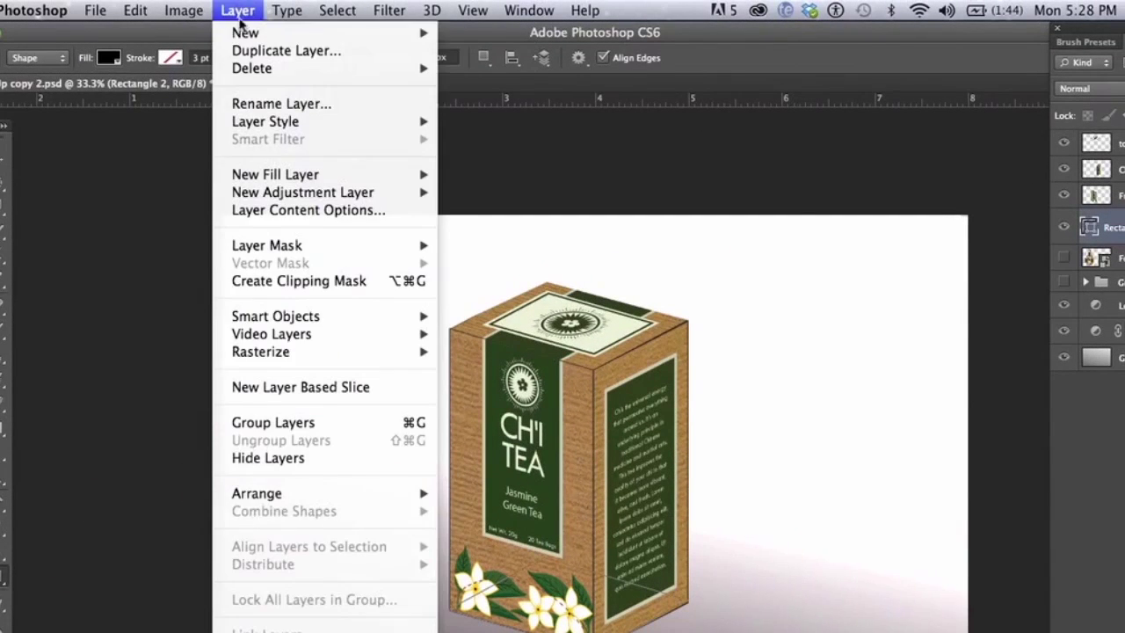
Give Rectangle 2 a Multiply drop shadow at 75% opacity, 7 px distance and 4 px size
mouse_move(261, 124)
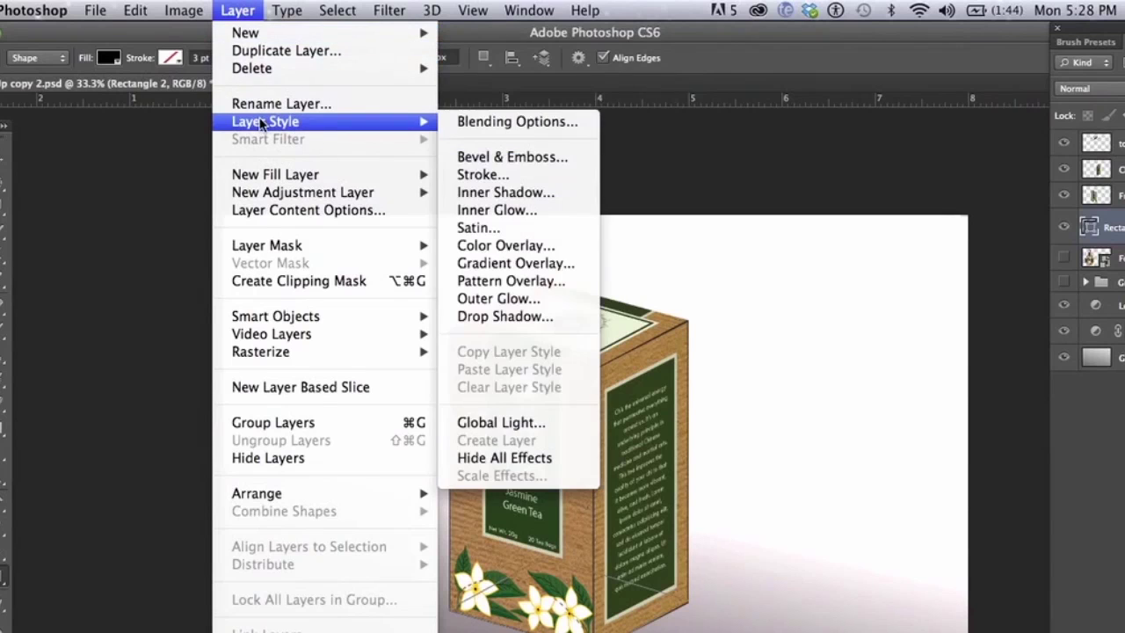
left_click(492, 316)
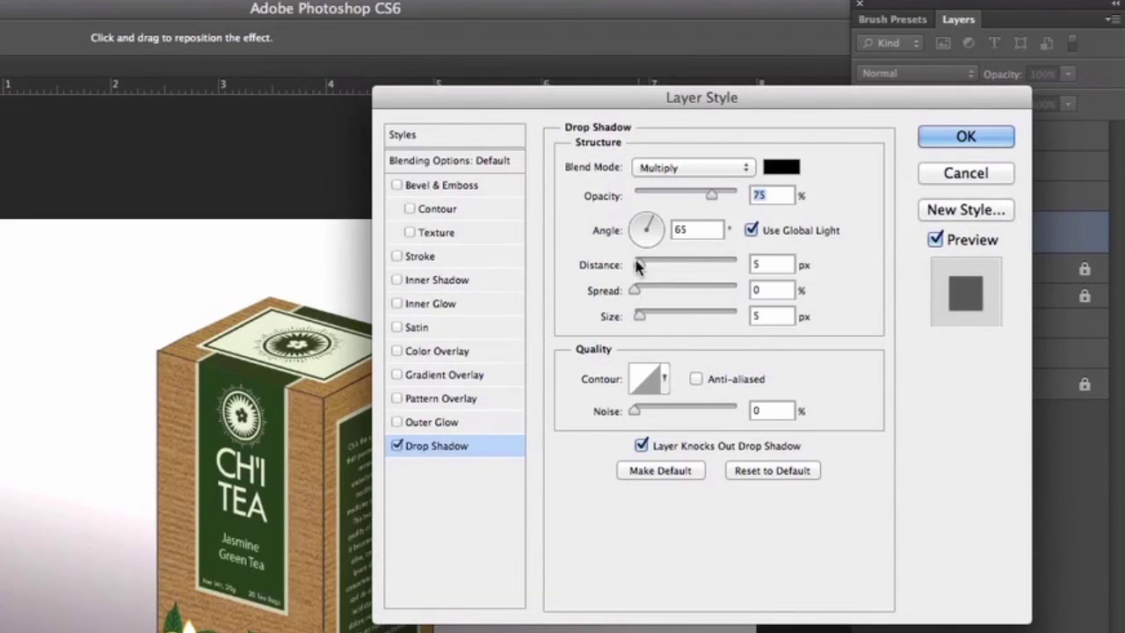
left_click_drag(638, 267, 643, 269)
mouse_move(640, 316)
left_mouse_down()
mouse_move(648, 324)
mouse_move(638, 321)
left_mouse_up()
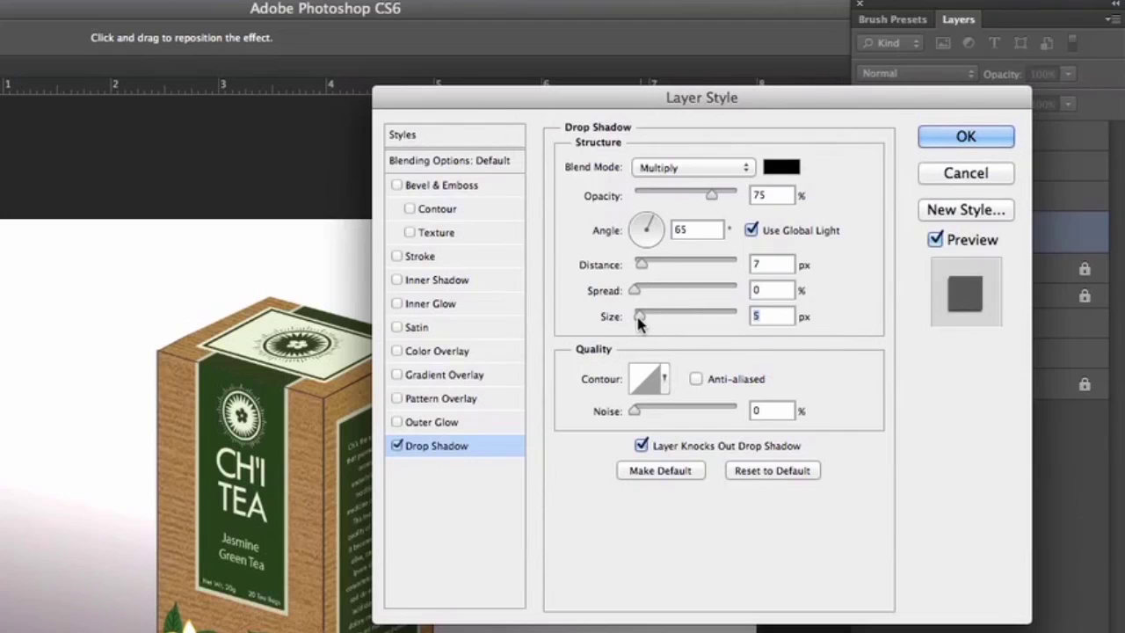
left_click(982, 136)
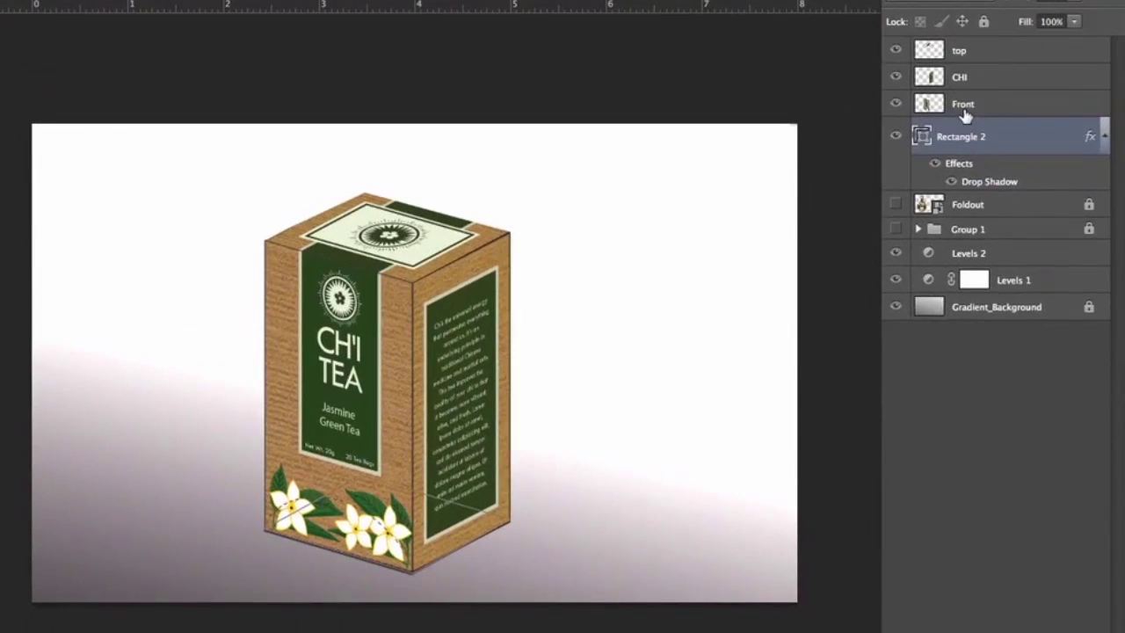
left_click(966, 112)
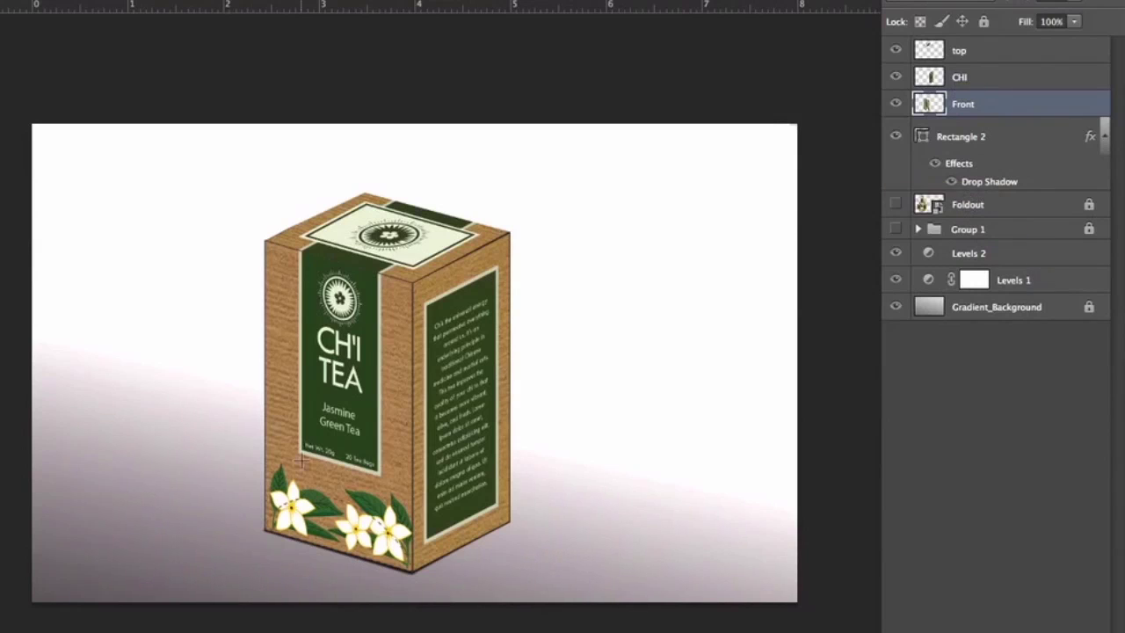
Select the top, CHI, Front and Rectangle 2 layers and move the box slightly up-right
left_click(1006, 142)
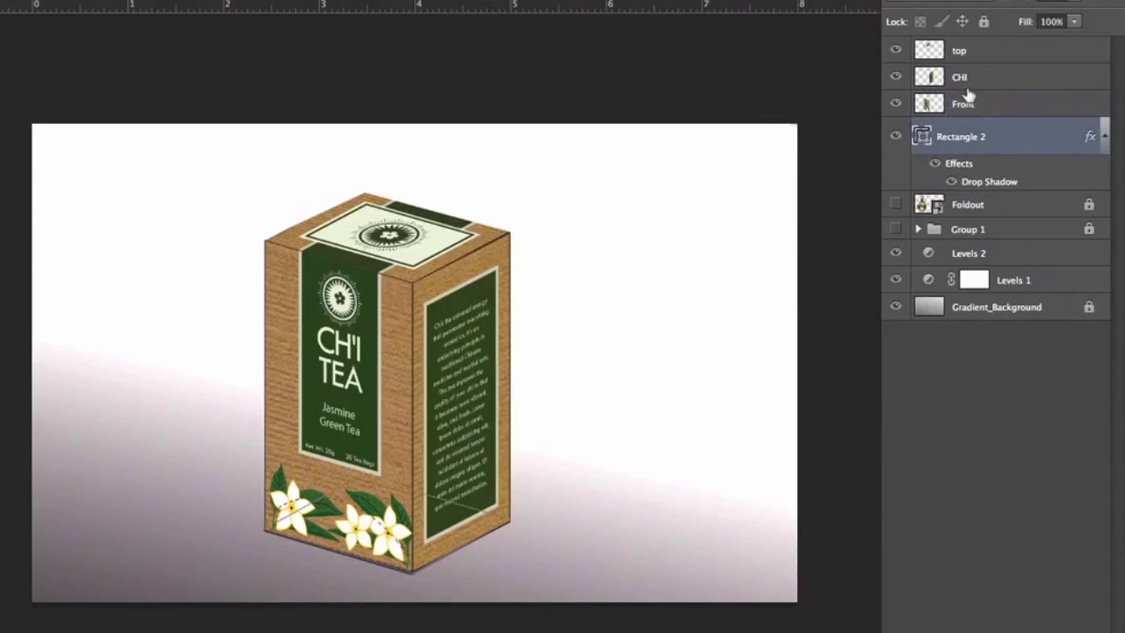
left_click(967, 55, "shift")
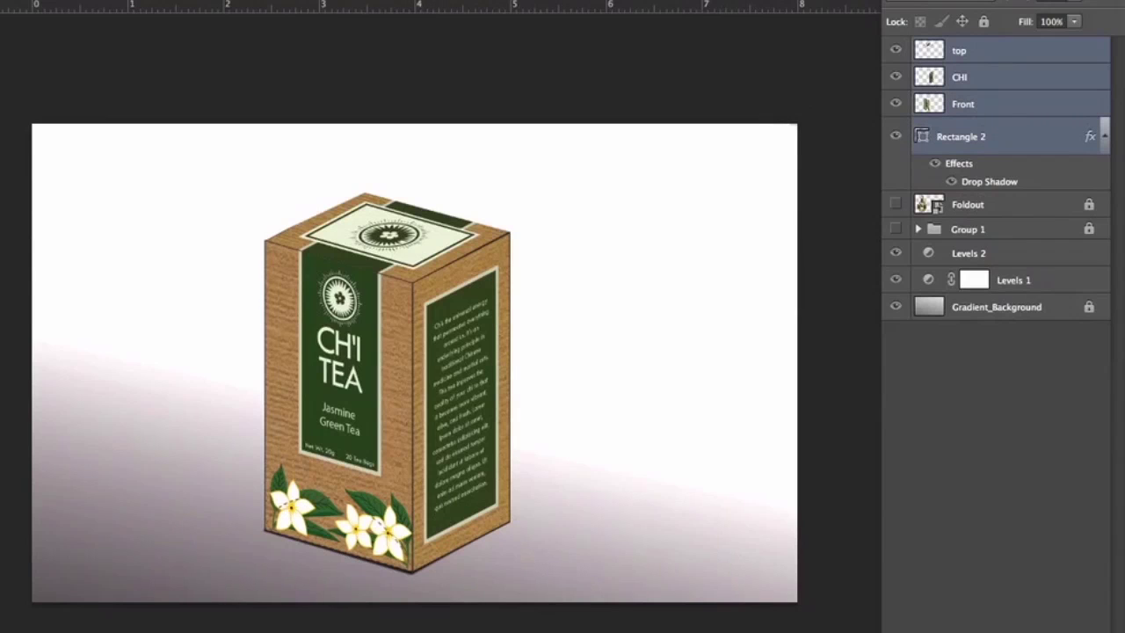
left_click_drag(397, 459, 418, 438)
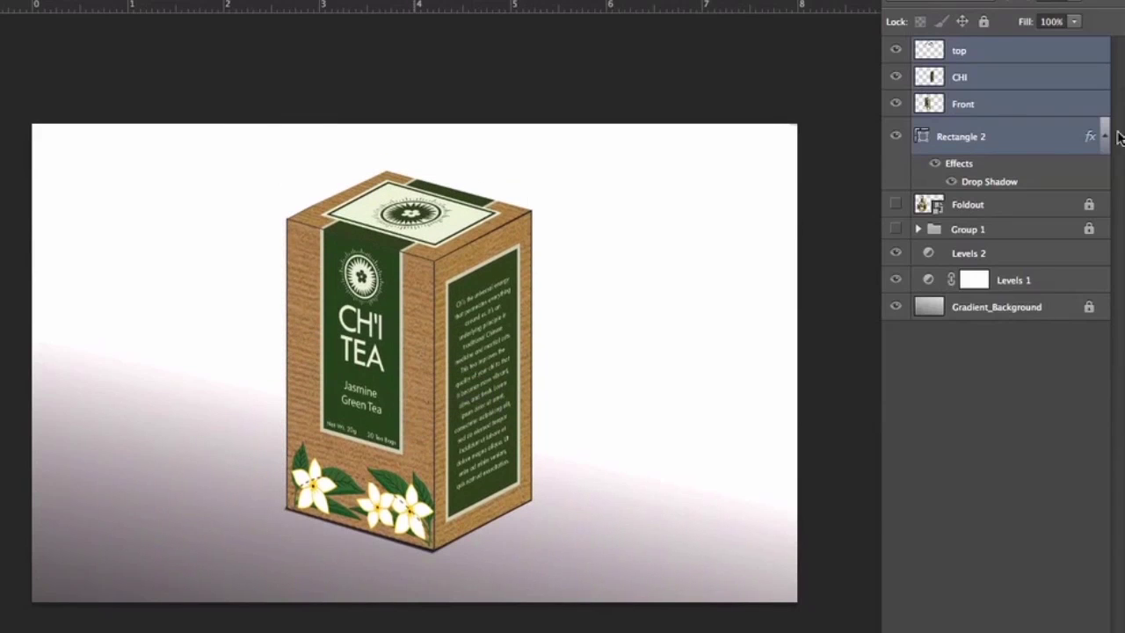
left_click(960, 106)
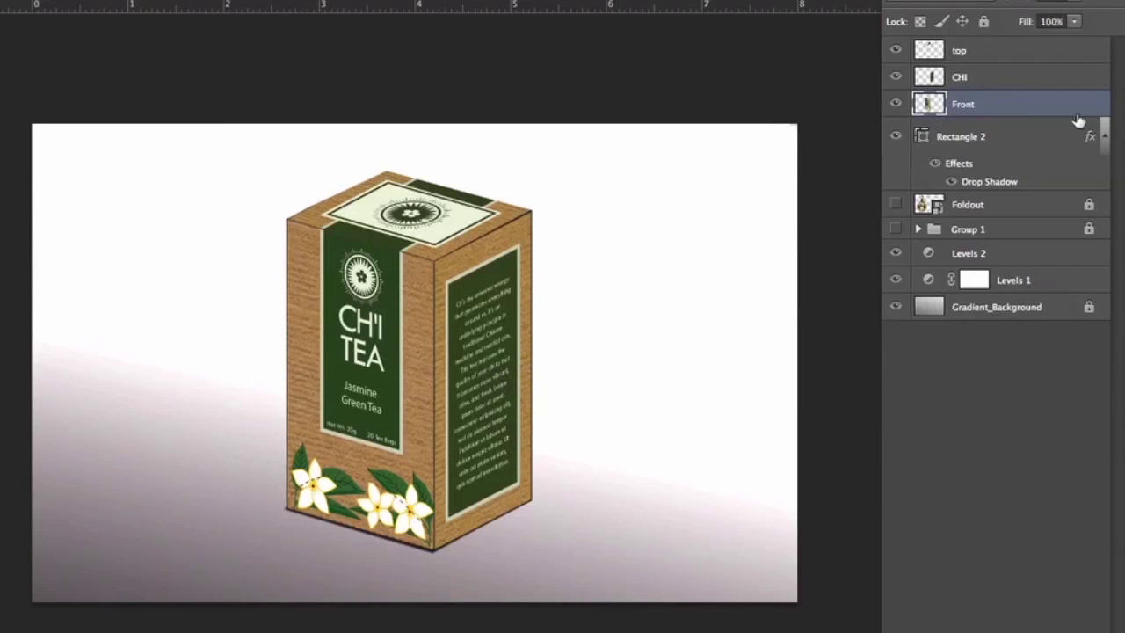
Duplicate the Front and CHI layers with Layer > Duplicate Layer
left_click(1015, 83, "shift")
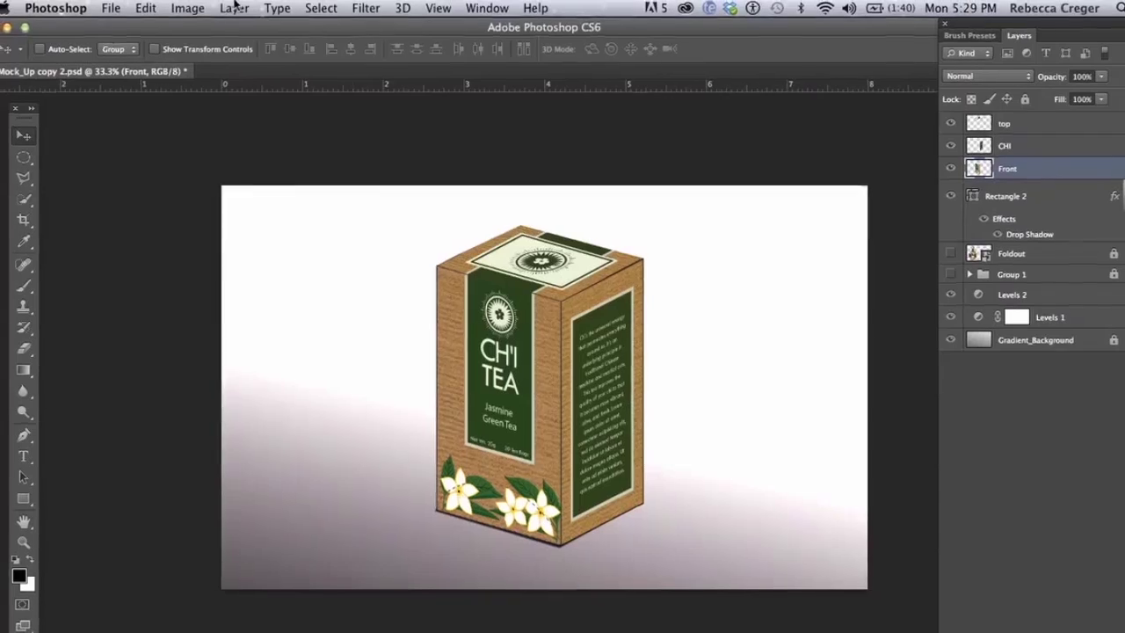
left_click(235, 8)
left_click(264, 50)
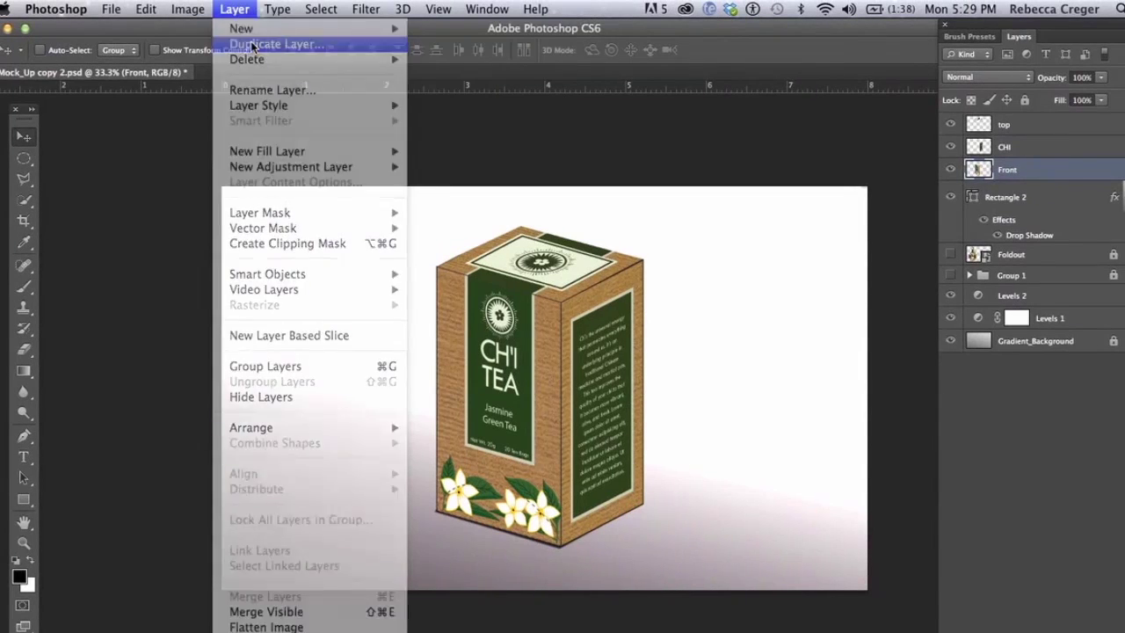
key("Return")
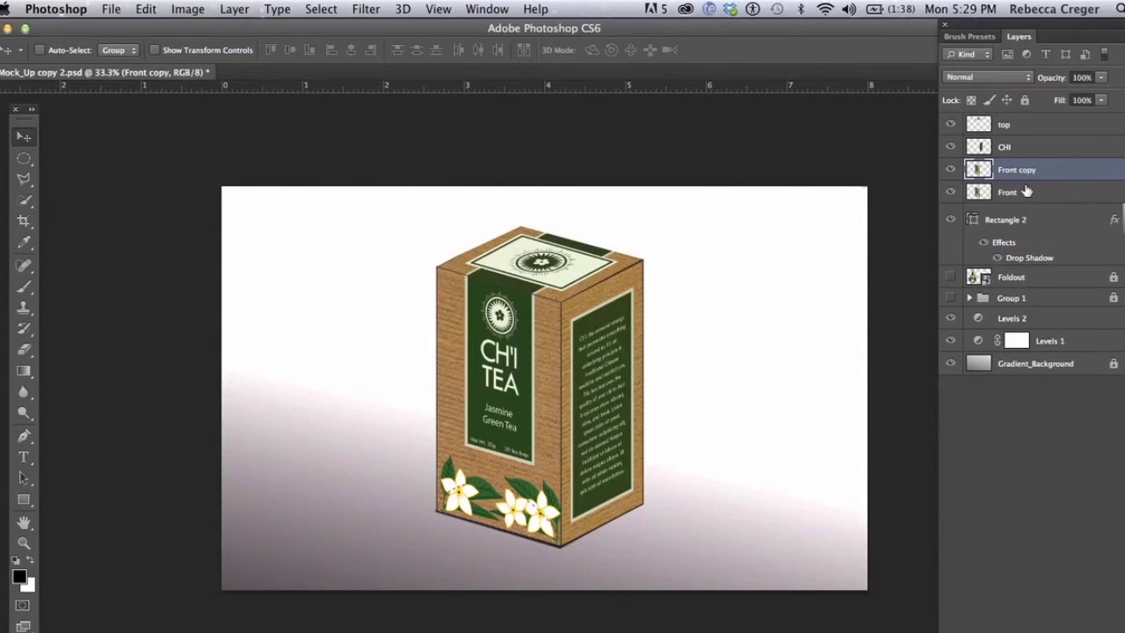
left_click(1006, 147)
left_click(276, 8)
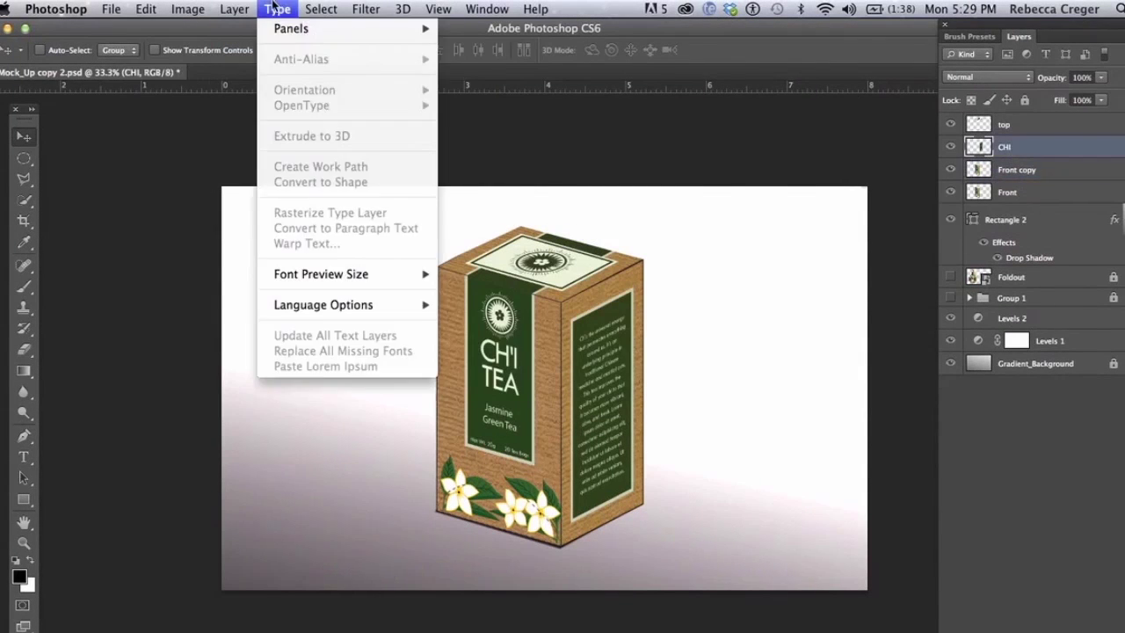
mouse_move(243, 8)
left_click(257, 42)
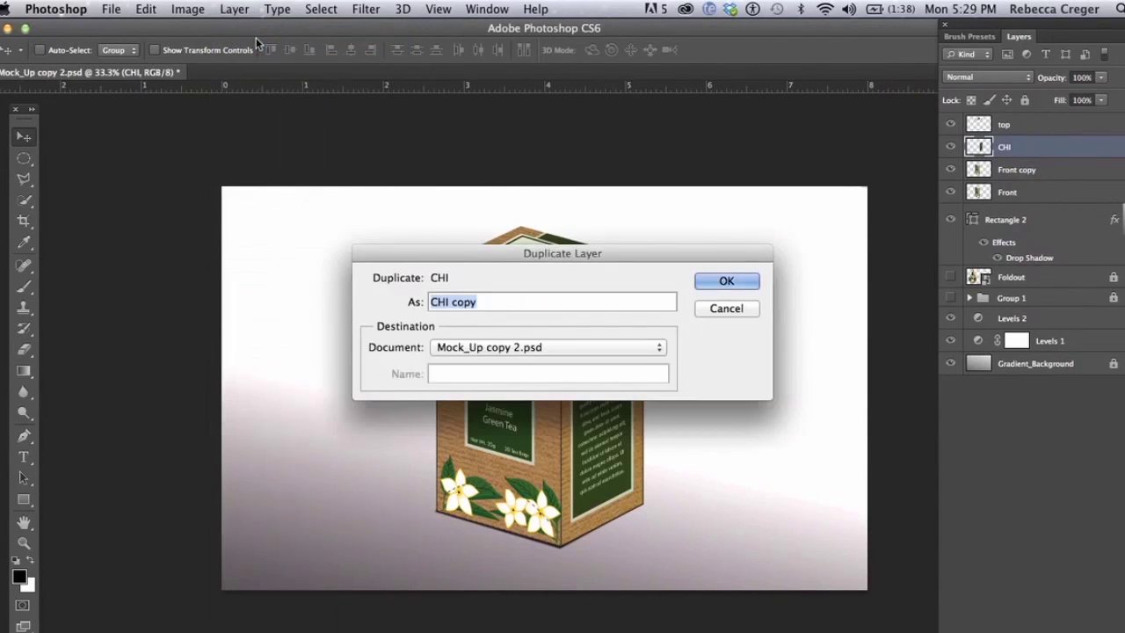
key("Return")
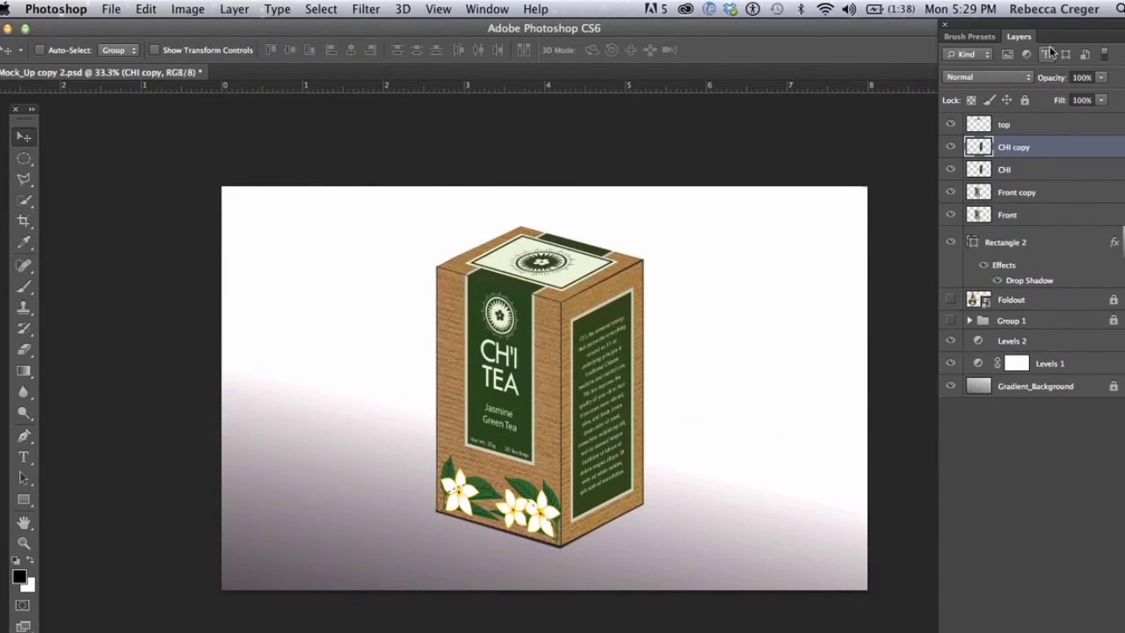
Drag CHI copy below Front copy in the Layers panel and select Front copy
left_click_drag(1046, 159, 1016, 222)
left_click(1025, 170, "shift")
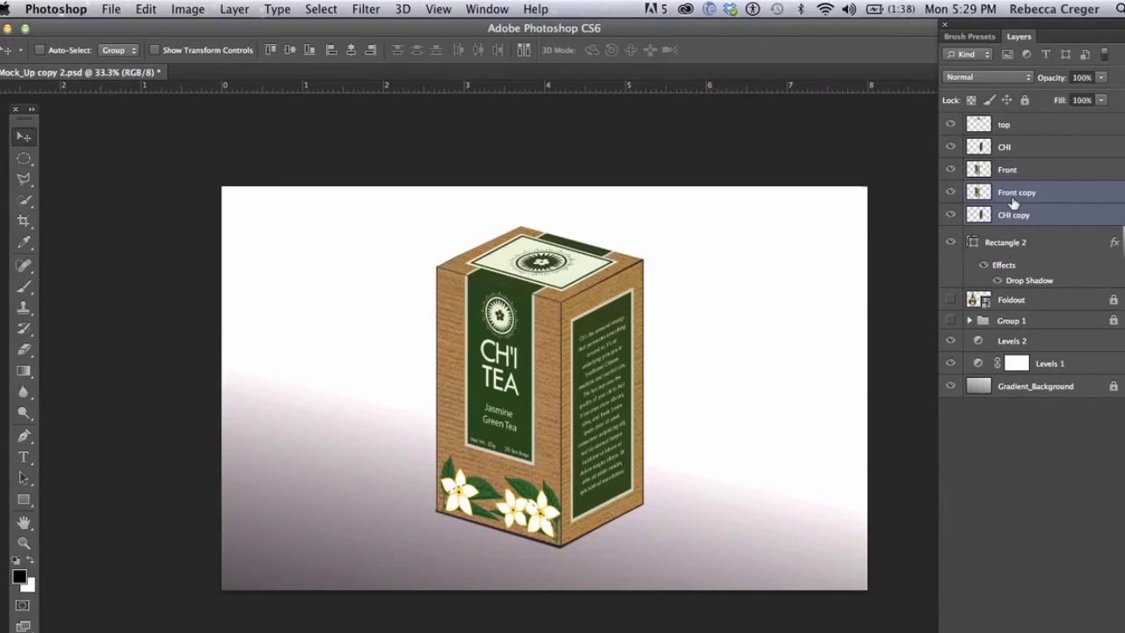
left_click(1014, 199)
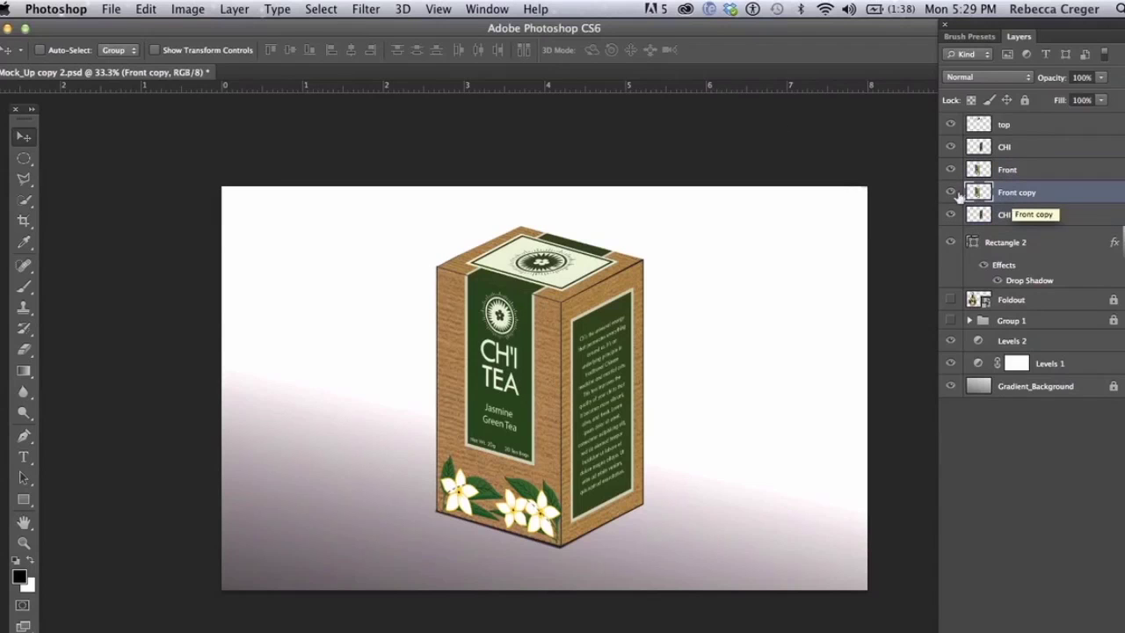
left_click(149, 8)
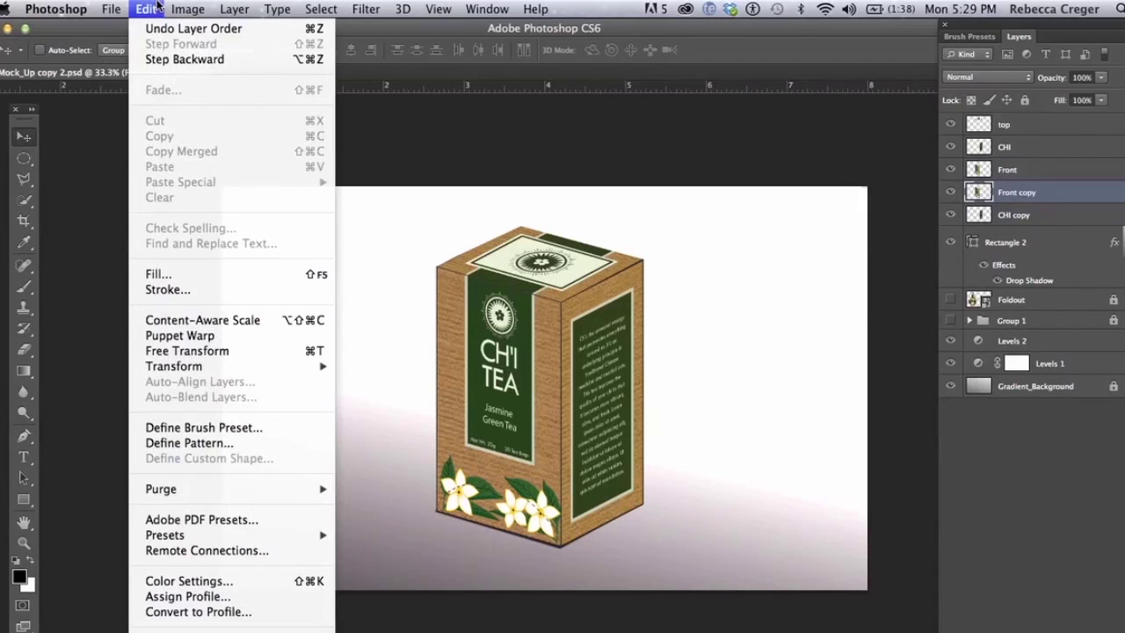
Free Transform the Front copy, rotating it 180° and placing it beneath the box's front
left_click(216, 355)
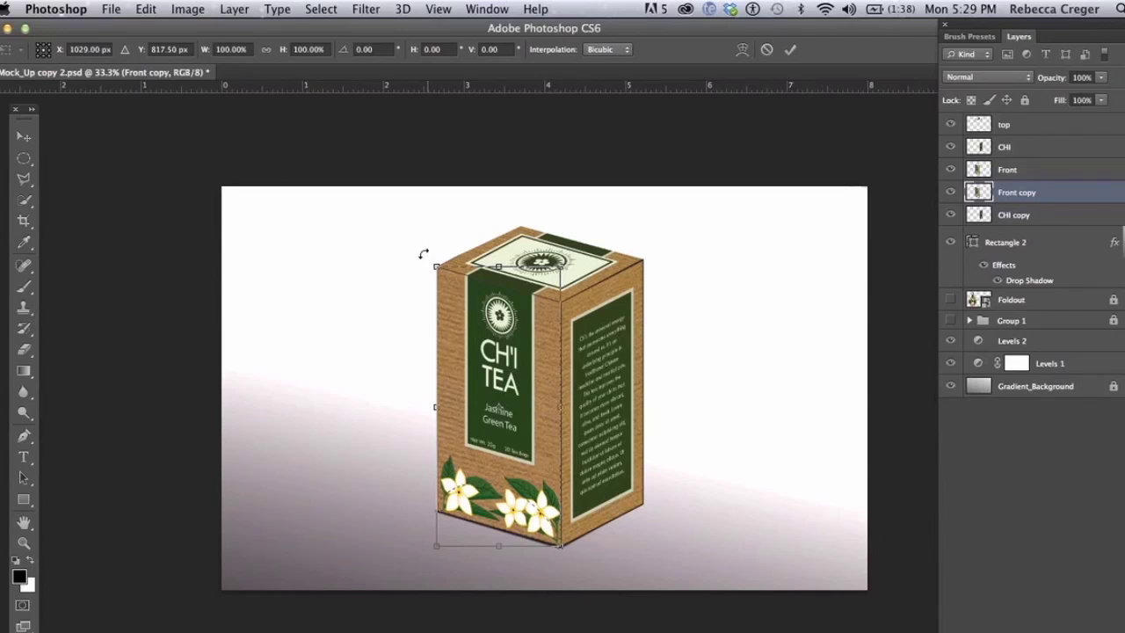
left_click_drag(424, 254, 555, 517)
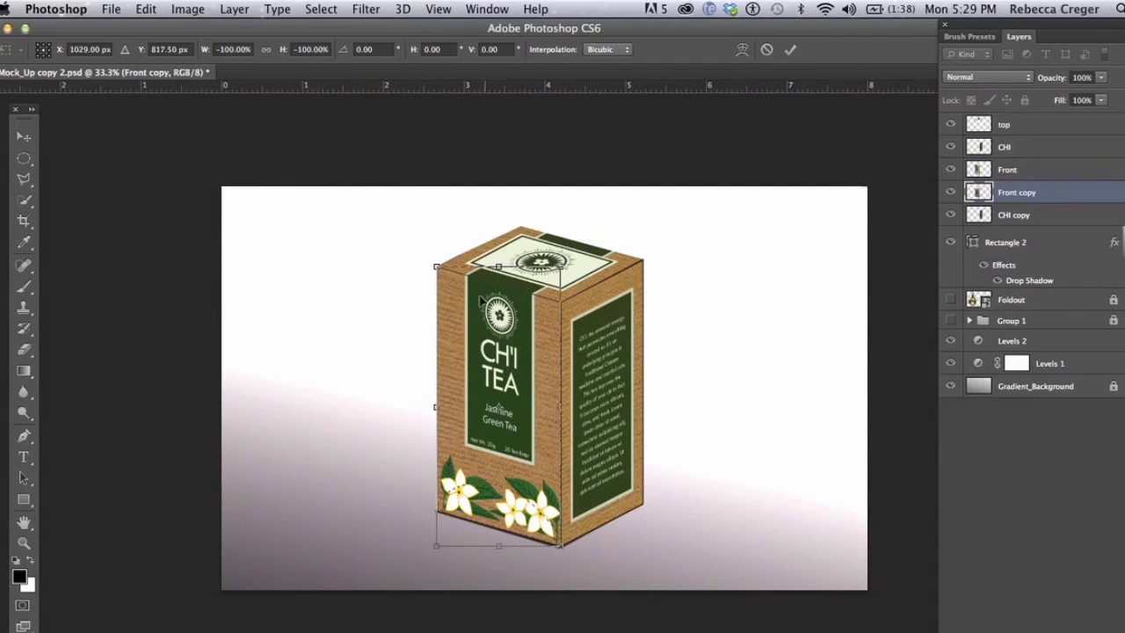
left_click_drag(482, 302, 475, 543)
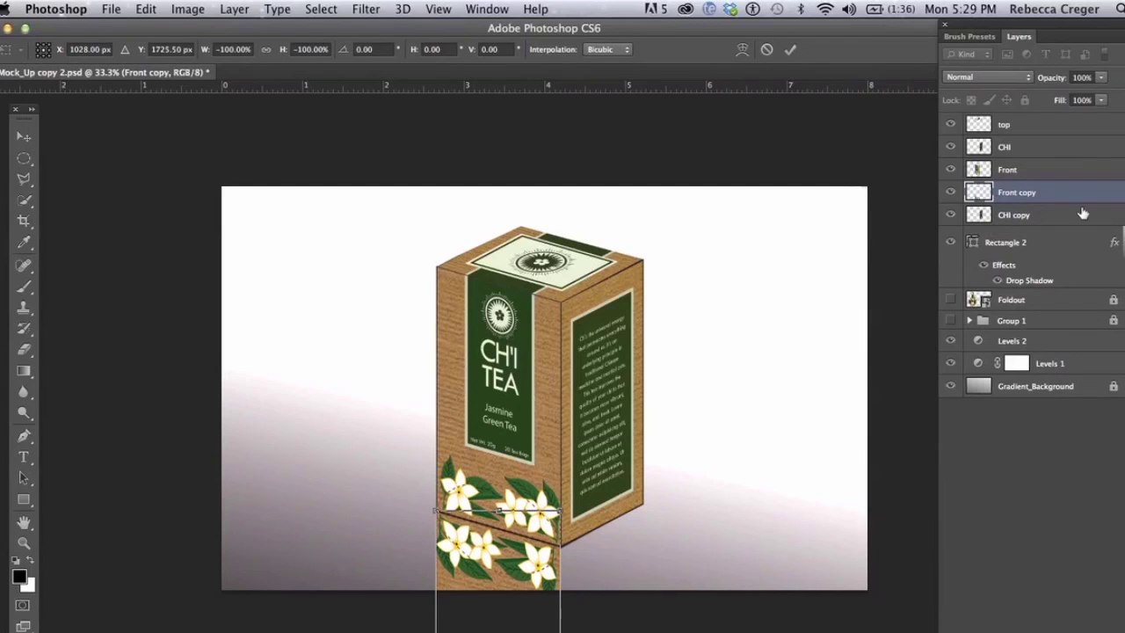
key("Return")
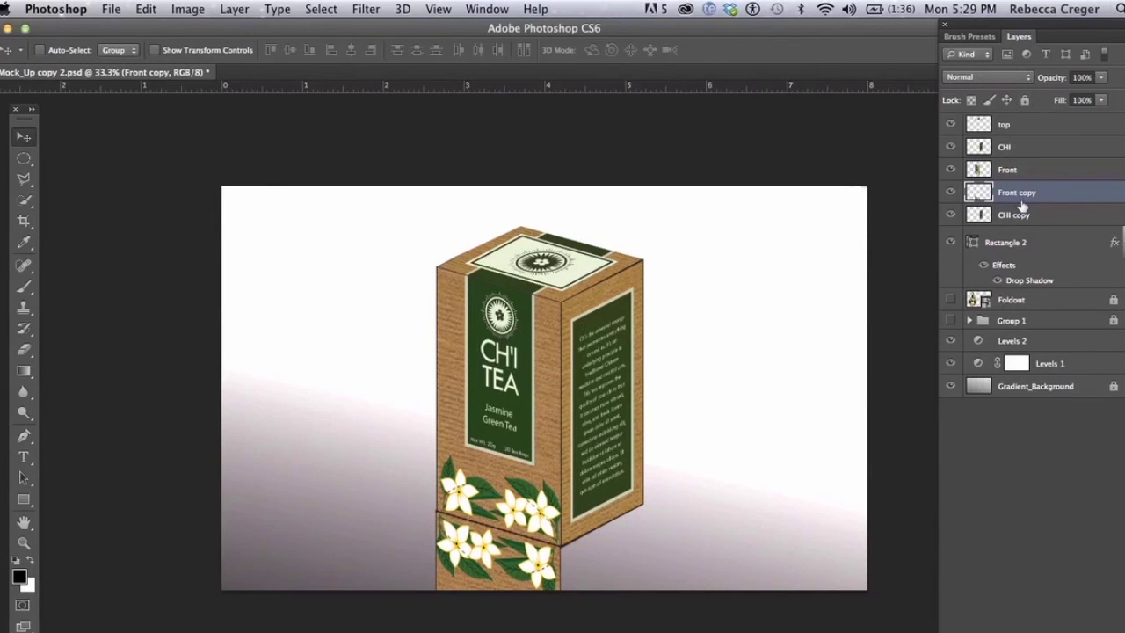
left_click(1015, 216, "shift")
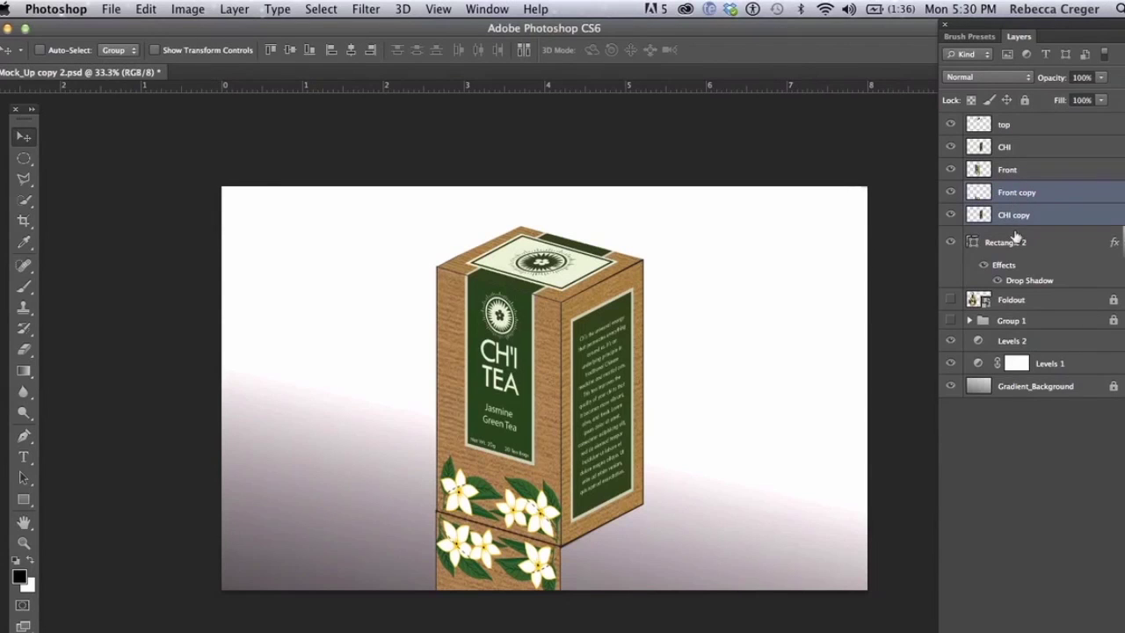
Drag Rectangle 2 above Front copy and CHI copy, then select CHI copy
left_click_drag(1015, 243, 1018, 183)
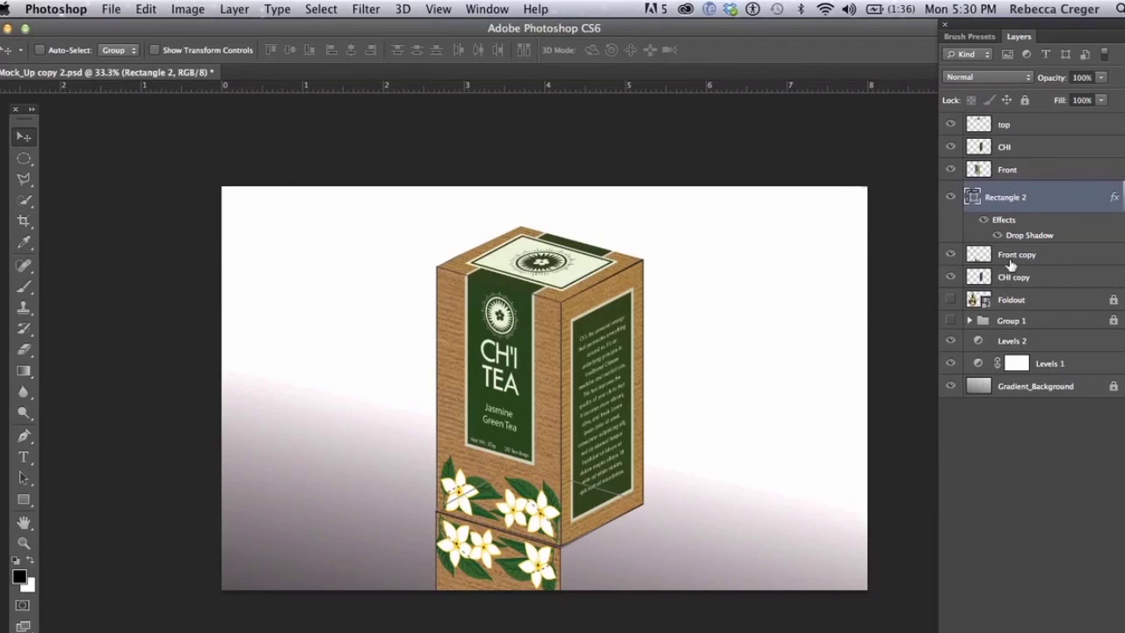
left_click(1013, 280)
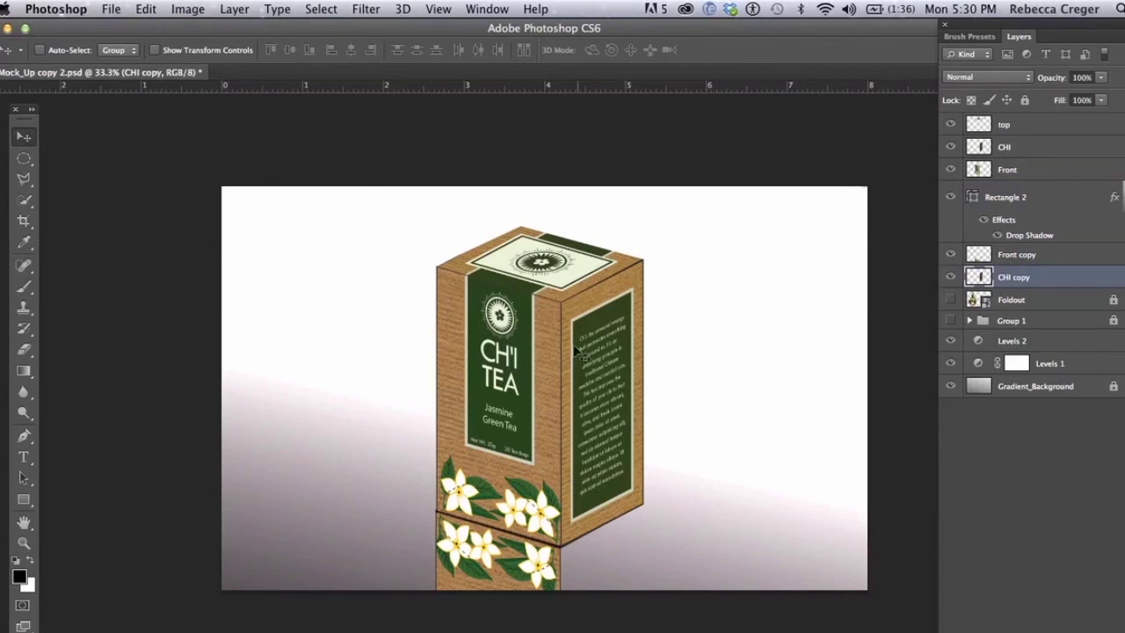
left_click(182, 8)
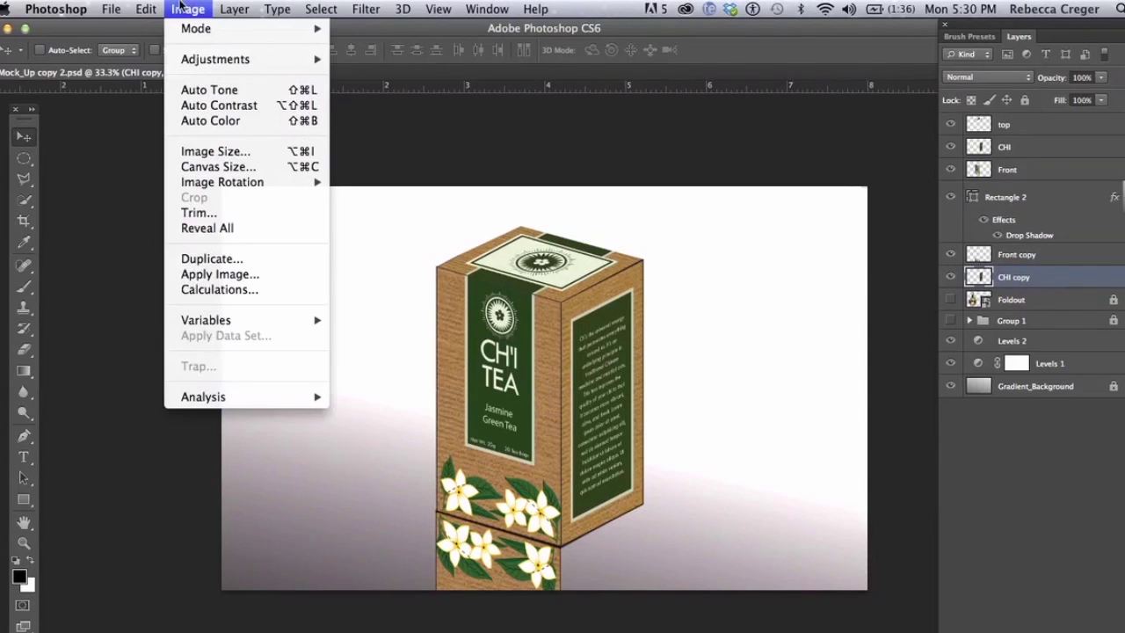
mouse_move(150, 8)
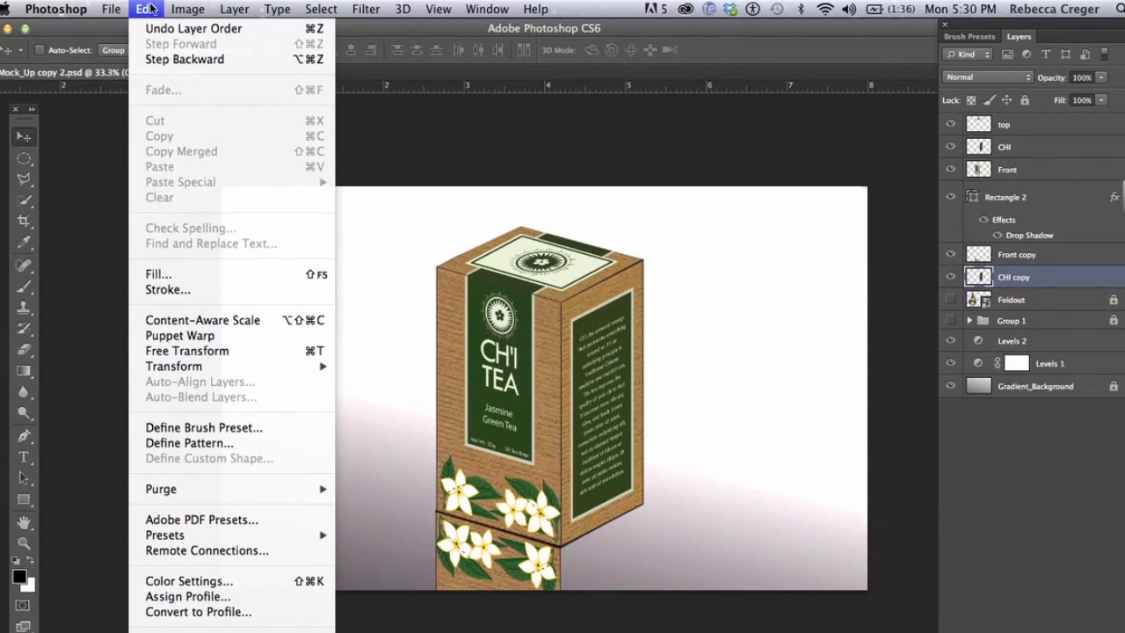
Rotate CHI copy 180° and position it under the side face, nudging it with arrow keys
left_click(182, 352)
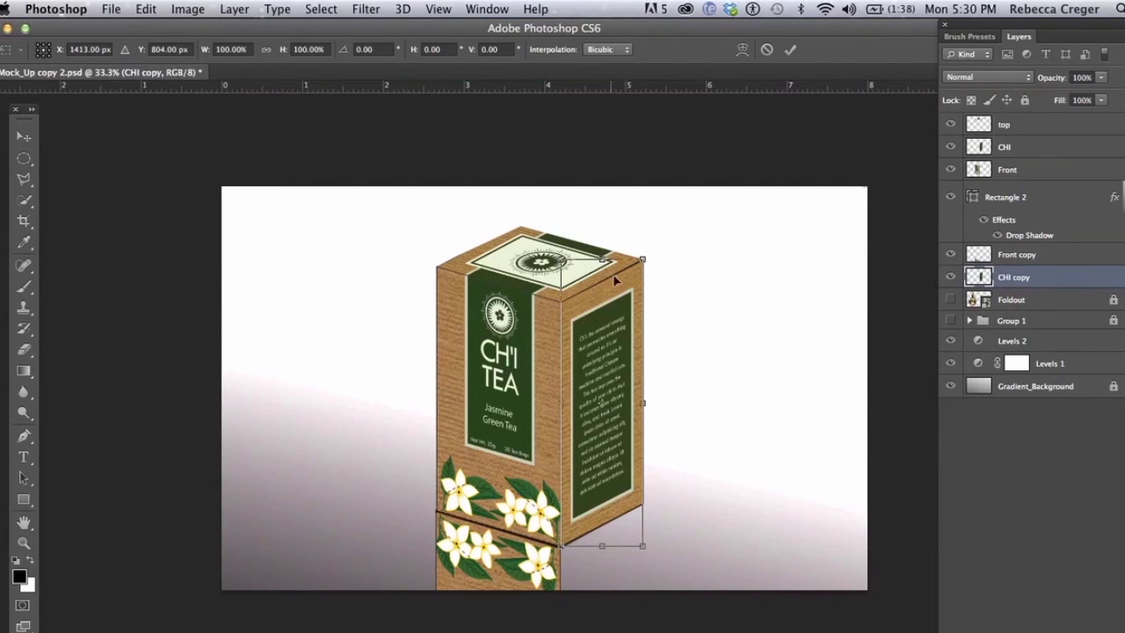
left_click_drag(659, 256, 557, 557)
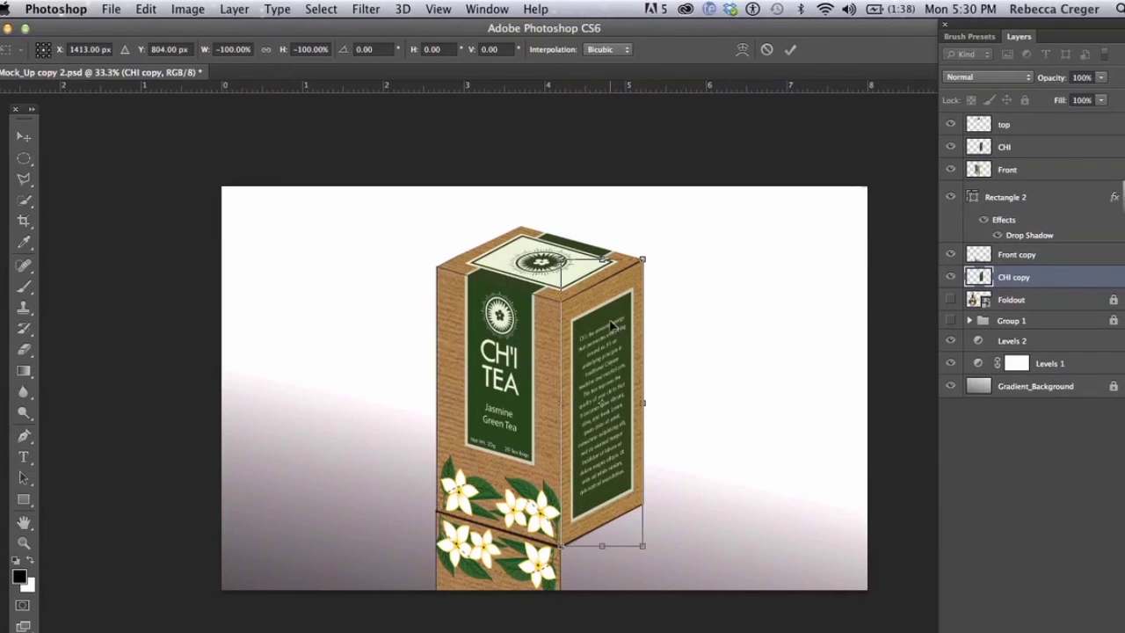
left_click_drag(603, 385, 608, 572)
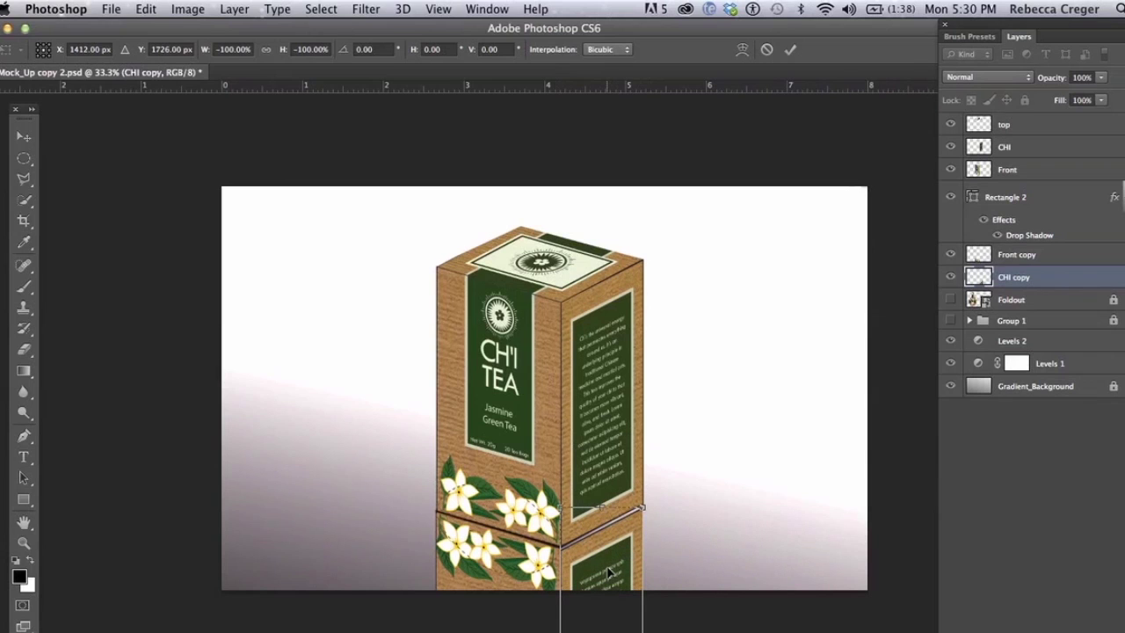
key("Up")
key("Up")
key("Up")
key("Up")
key("Up")
key("Up")
key("Up")
key("Up")
key("Up")
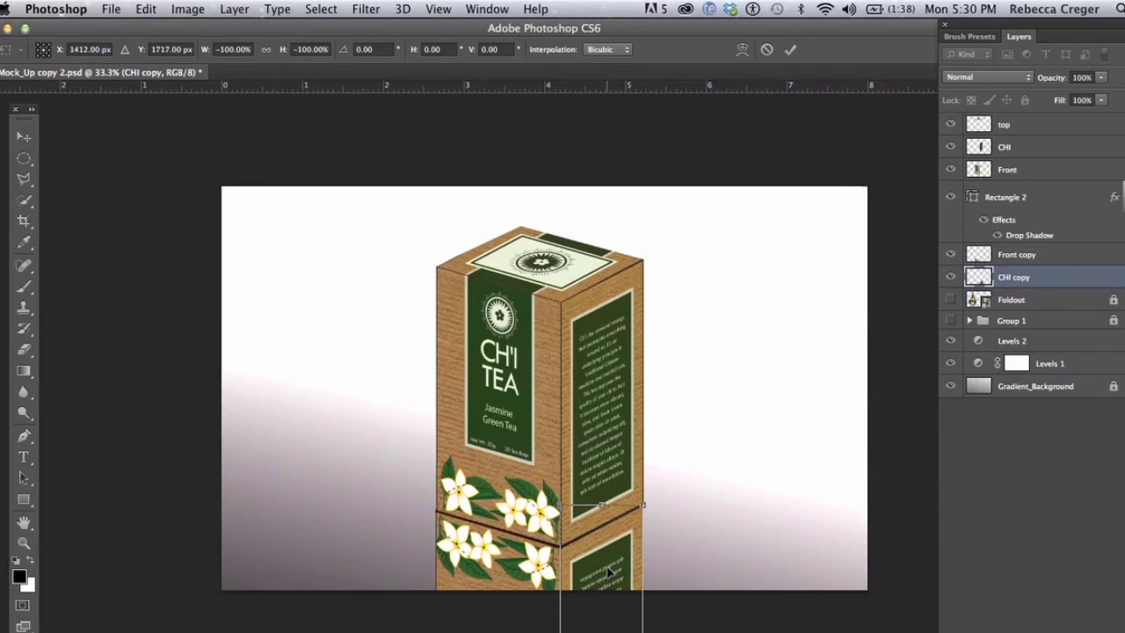
key("Up")
key("Up")
key("Up")
key("Right")
key("Right")
key("Right")
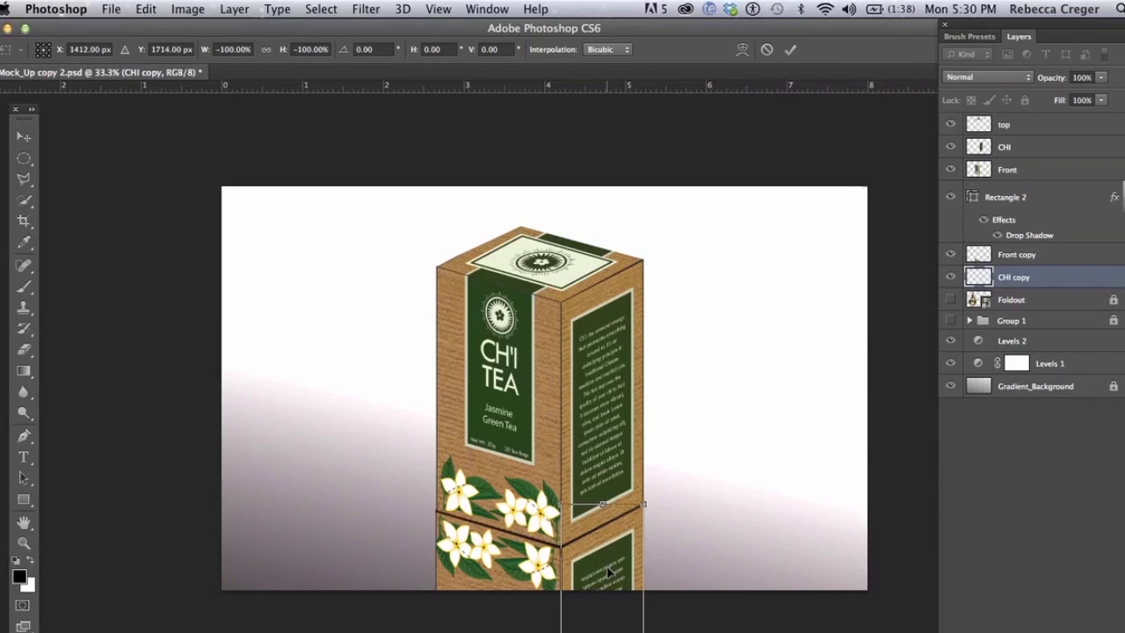
key("Up")
key("Up")
key("Up")
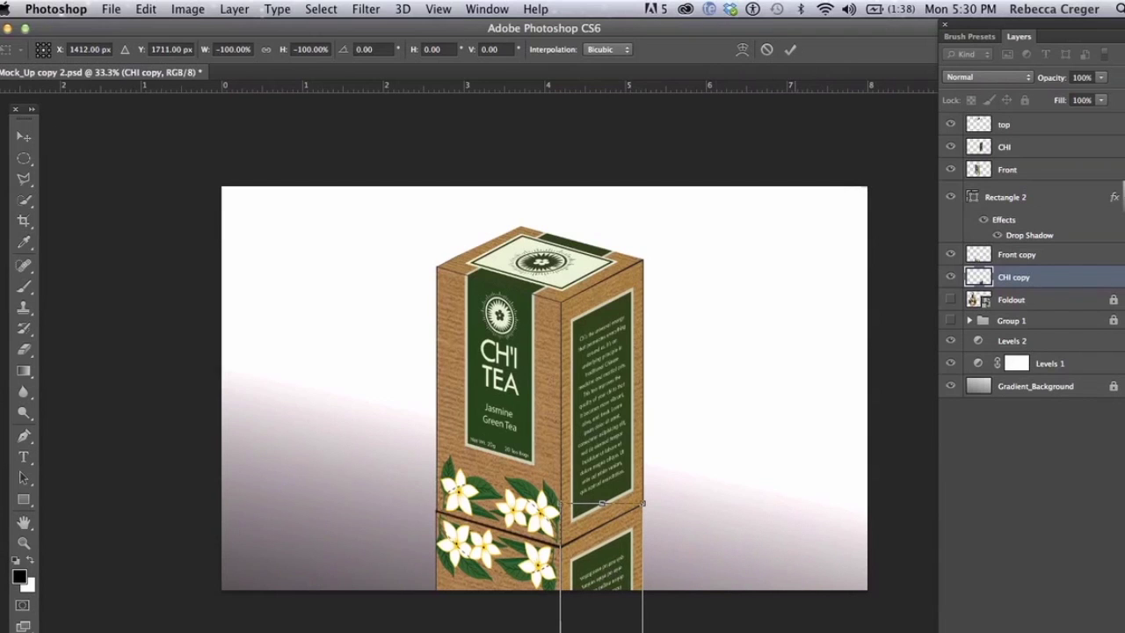
key("Return")
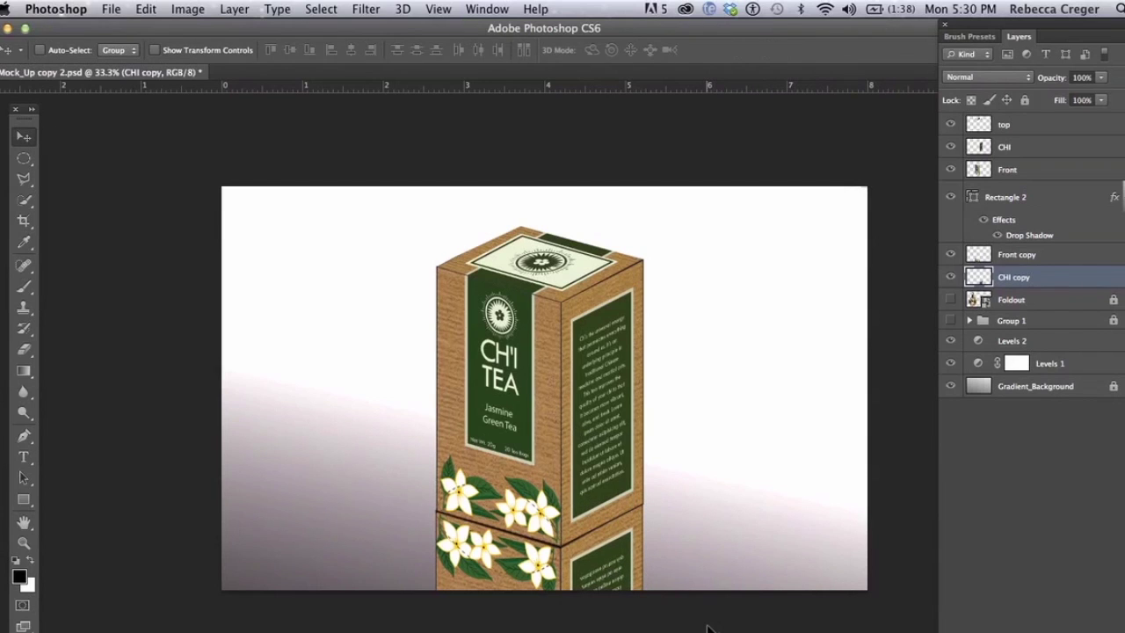
key("Up")
key("Up")
left_click(1022, 255)
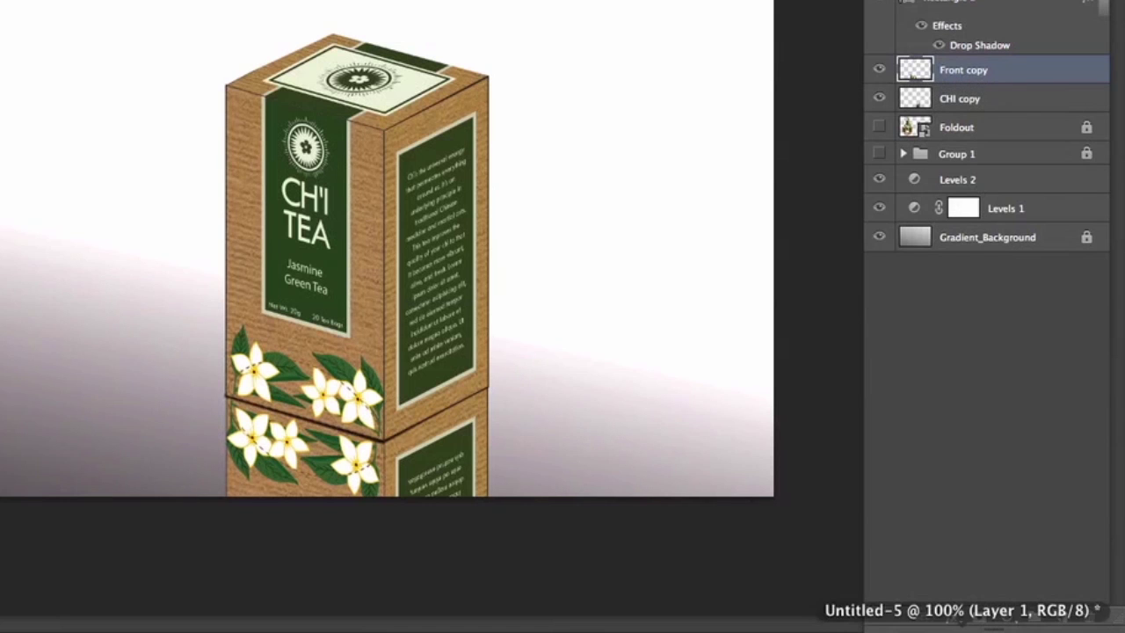
Add a layer mask to Front copy and set the Gradient tool colours to black and white
left_click(979, 618)
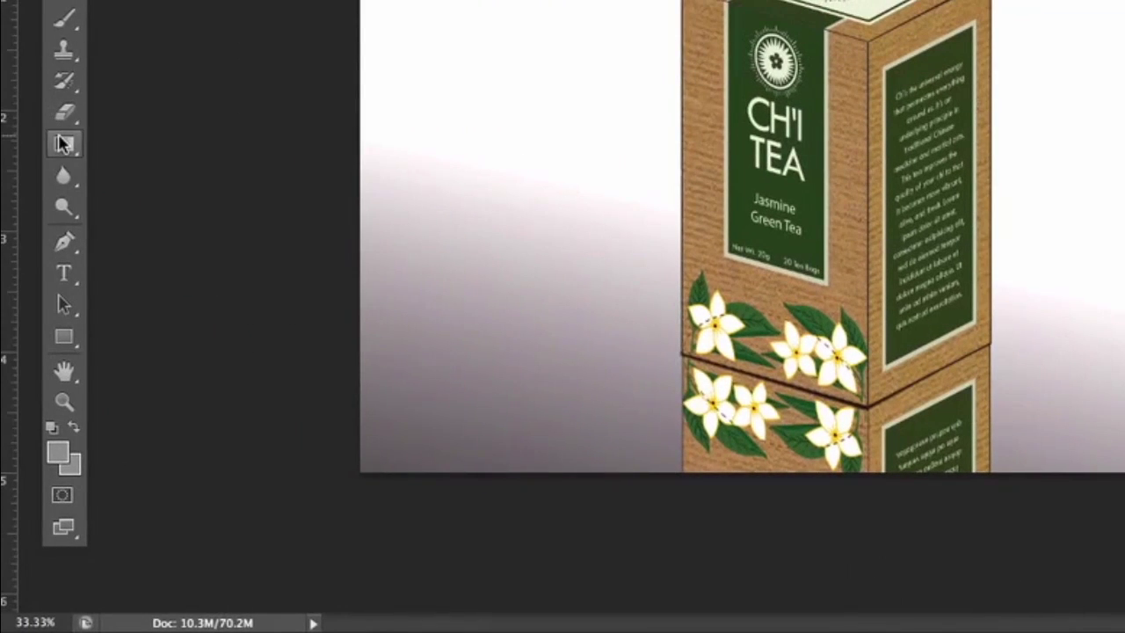
left_click(9, 139)
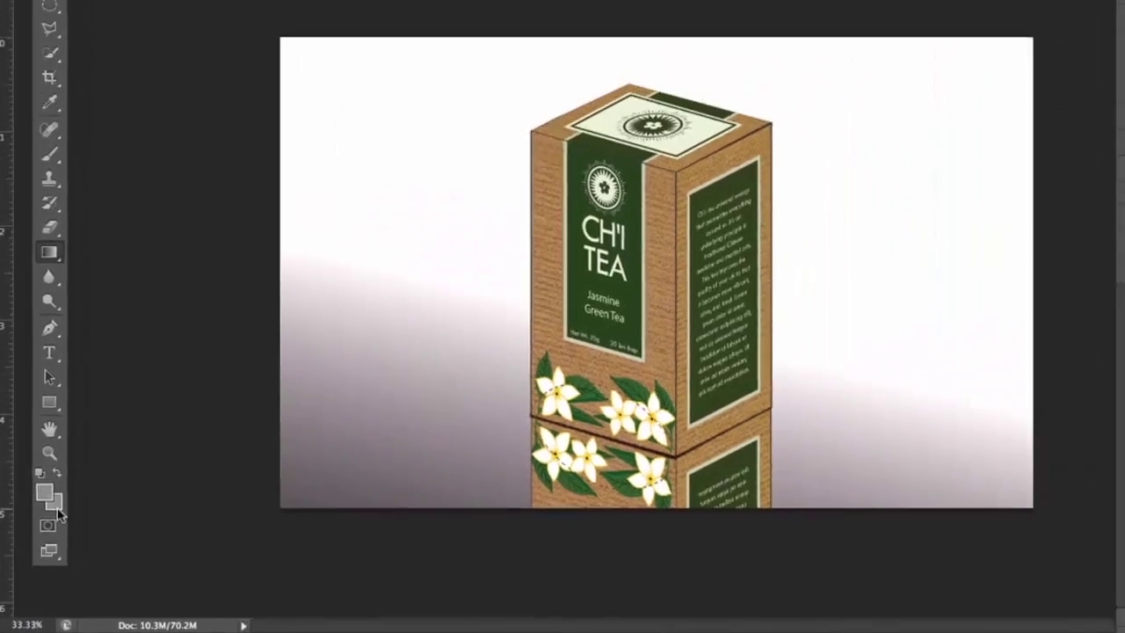
left_click(58, 508)
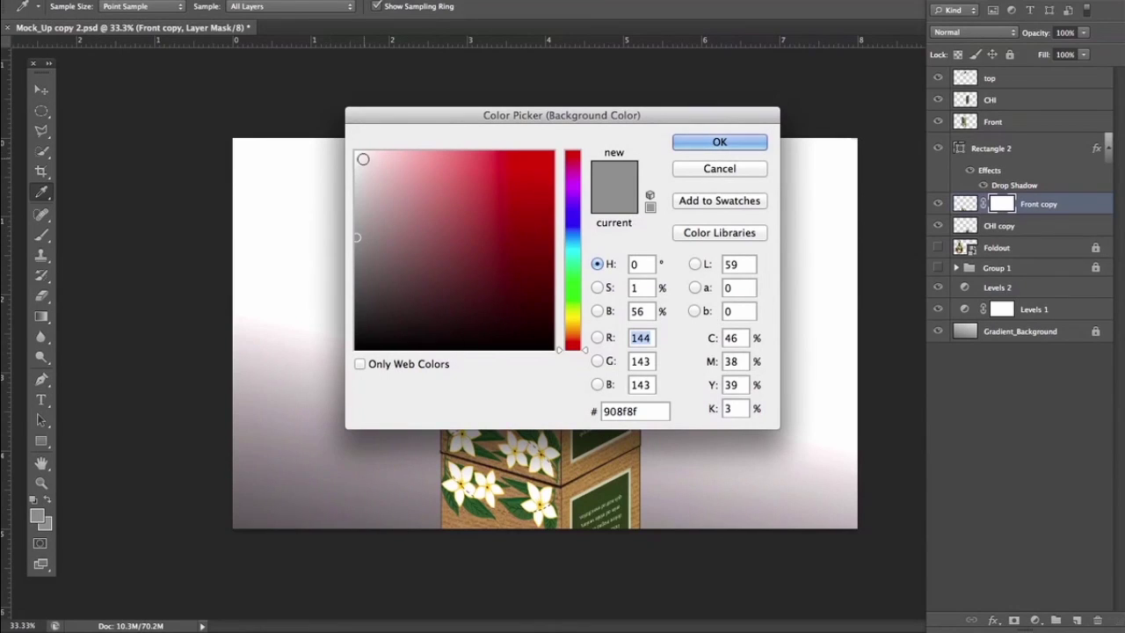
left_click(356, 152)
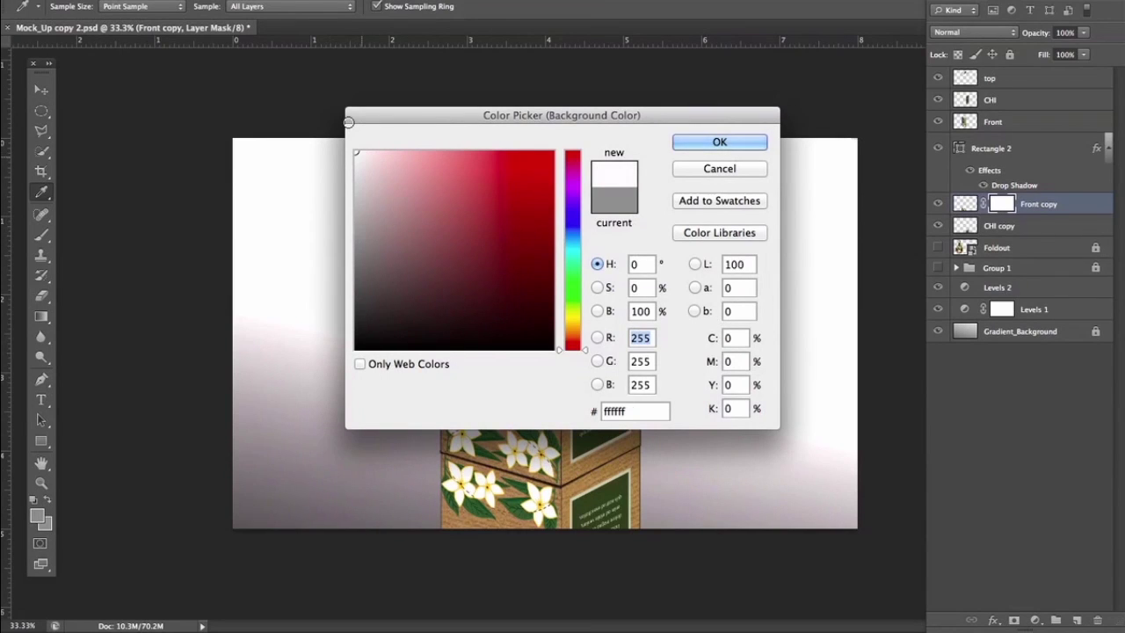
left_click(710, 146)
key("g")
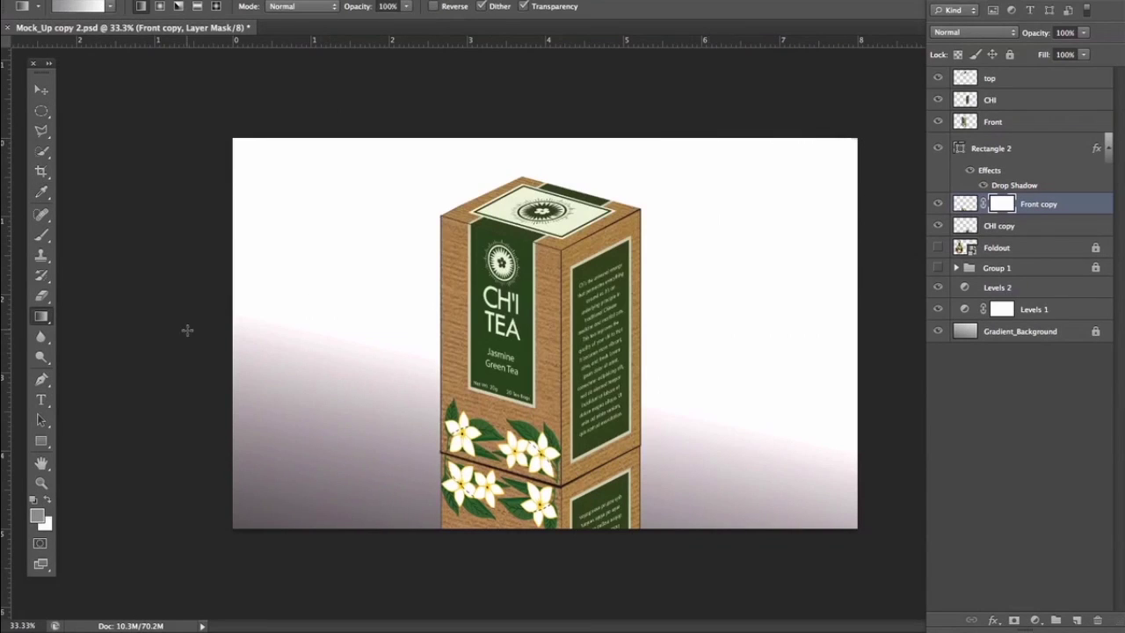
left_click(37, 516)
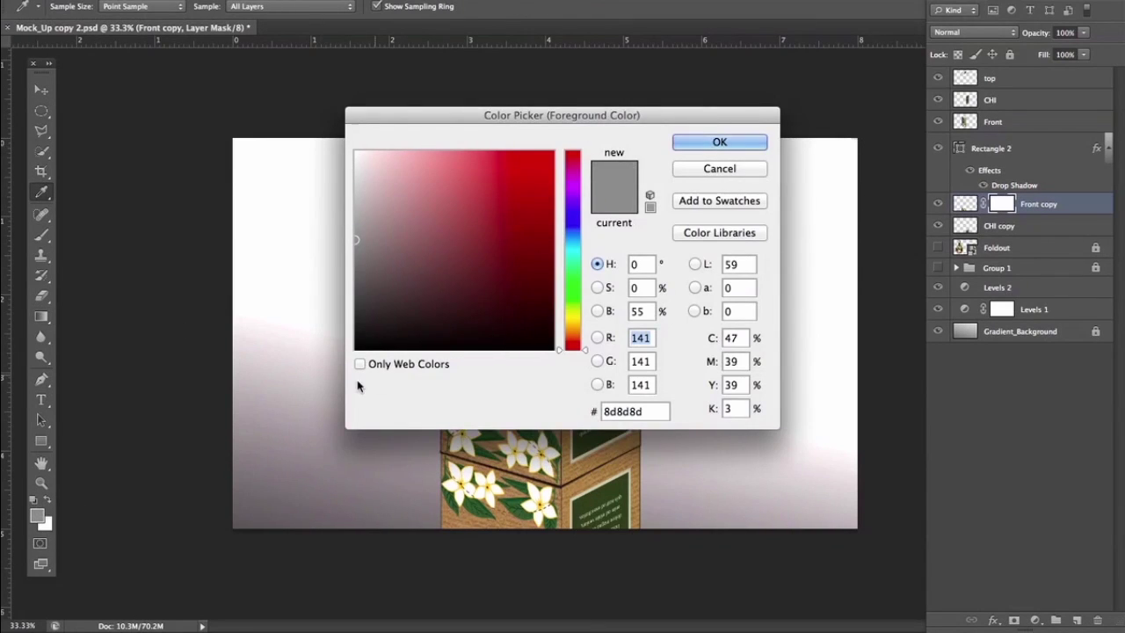
left_click(355, 348)
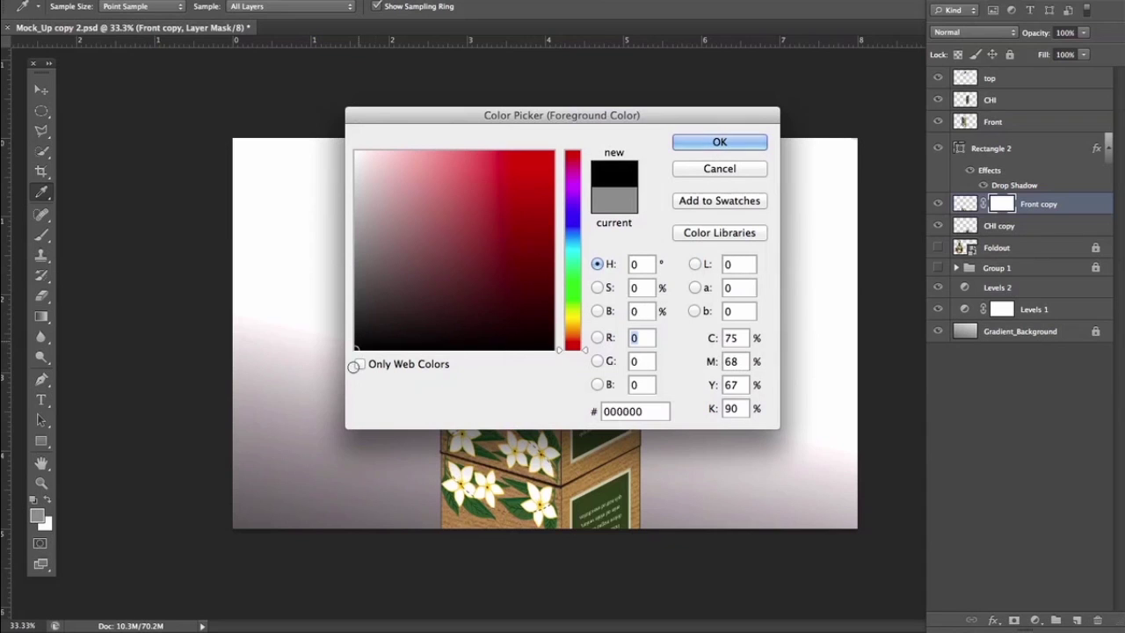
left_click(708, 142)
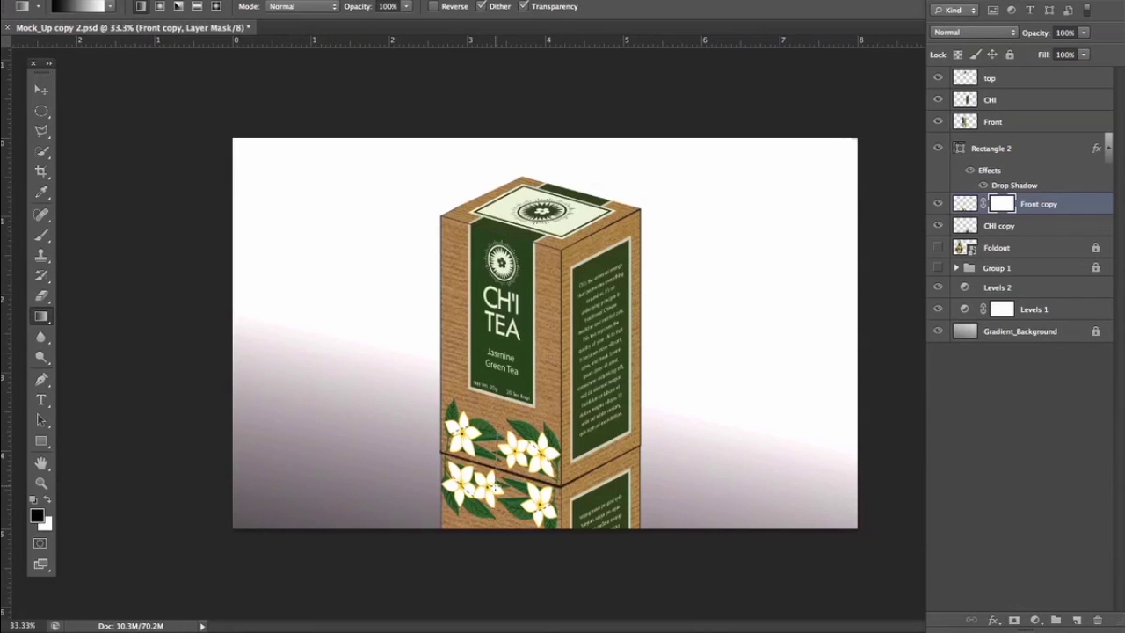
Drag a linear gradient on the Front copy mask so the front reflection fades downward
key("alt+BackSpace")
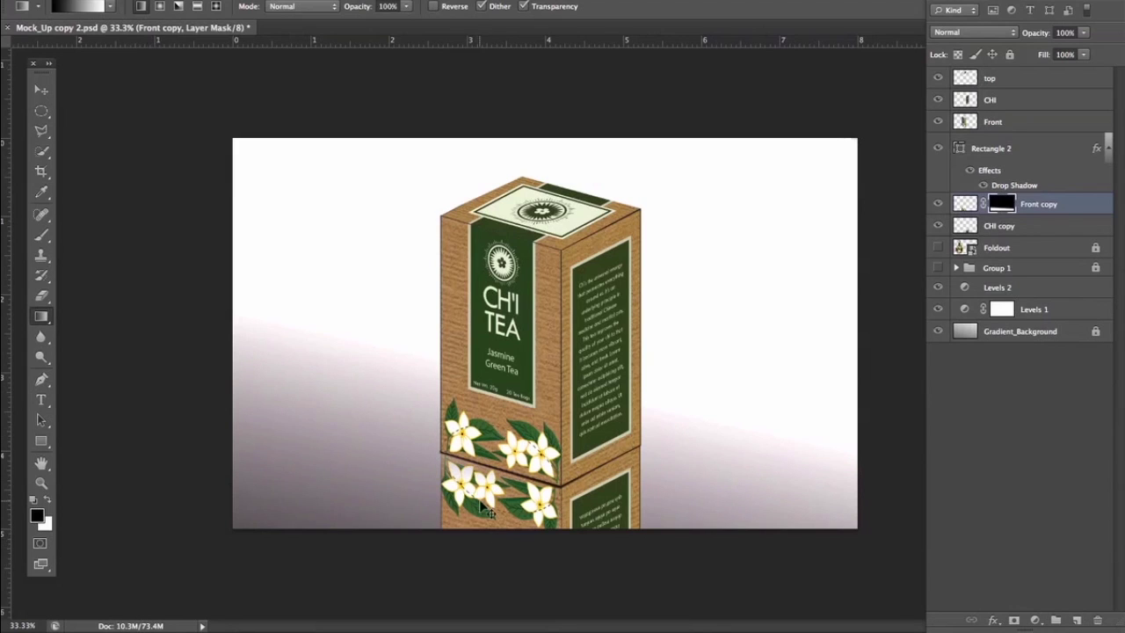
key("ctrl+BackSpace")
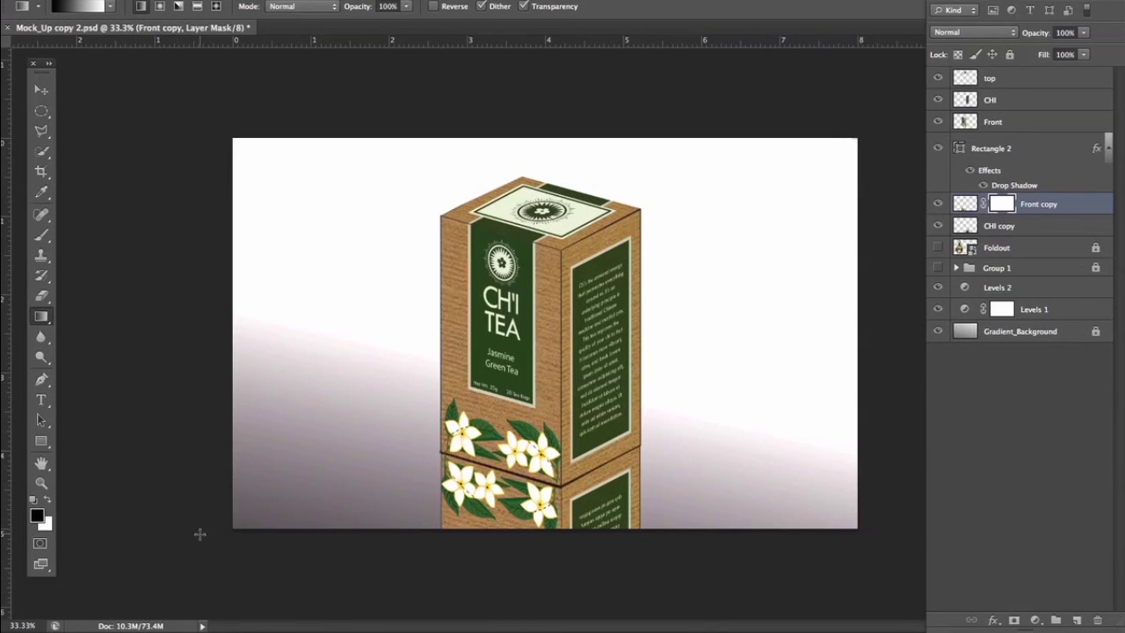
left_click(49, 500)
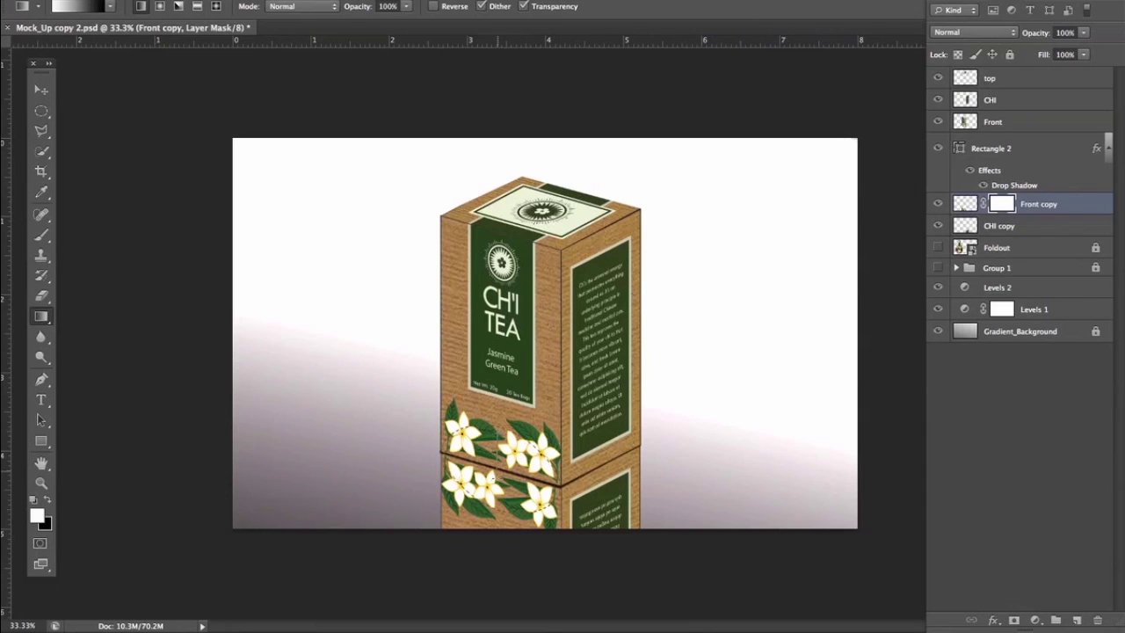
left_click_drag(495, 473, 493, 492)
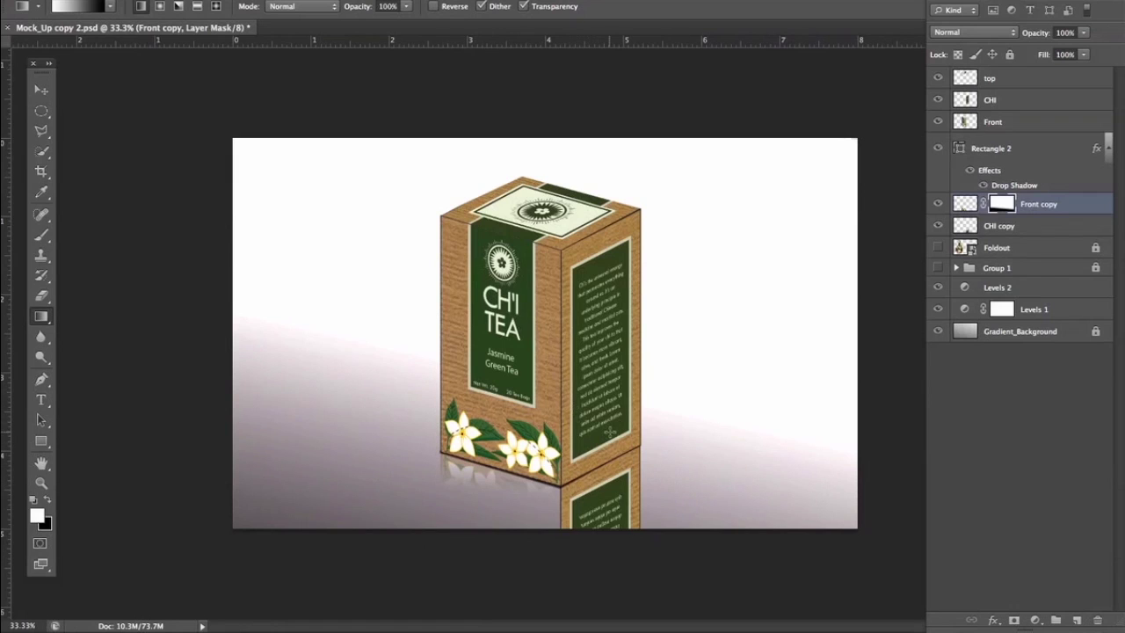
left_click(1042, 228)
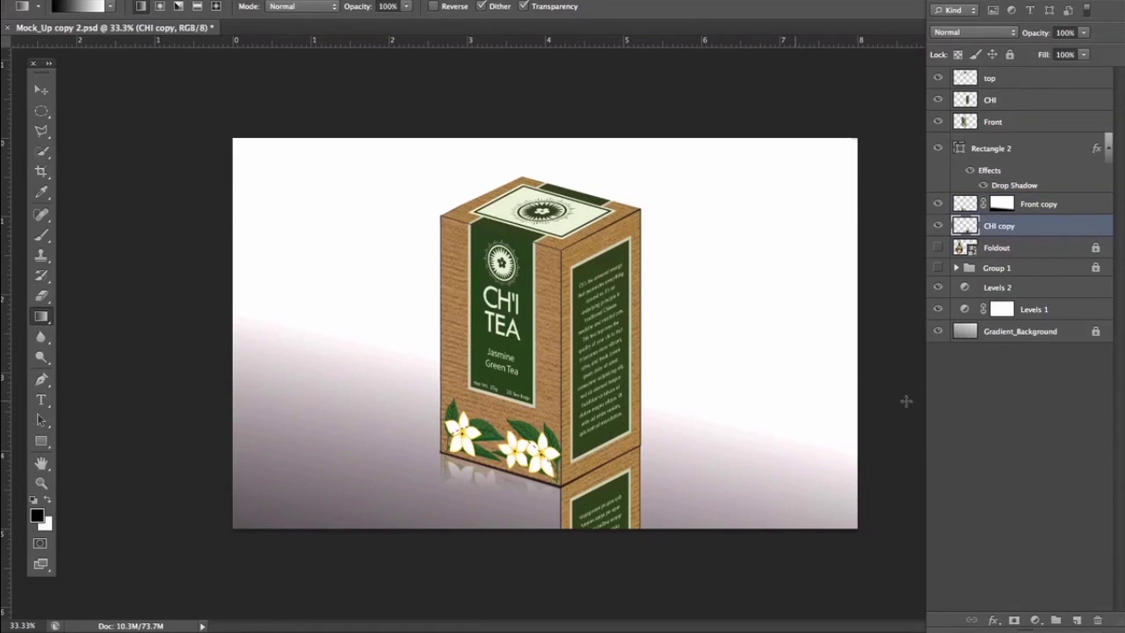
Add a layer mask to CHI copy and drag a gradient fading out the side reflection
left_click(1015, 621)
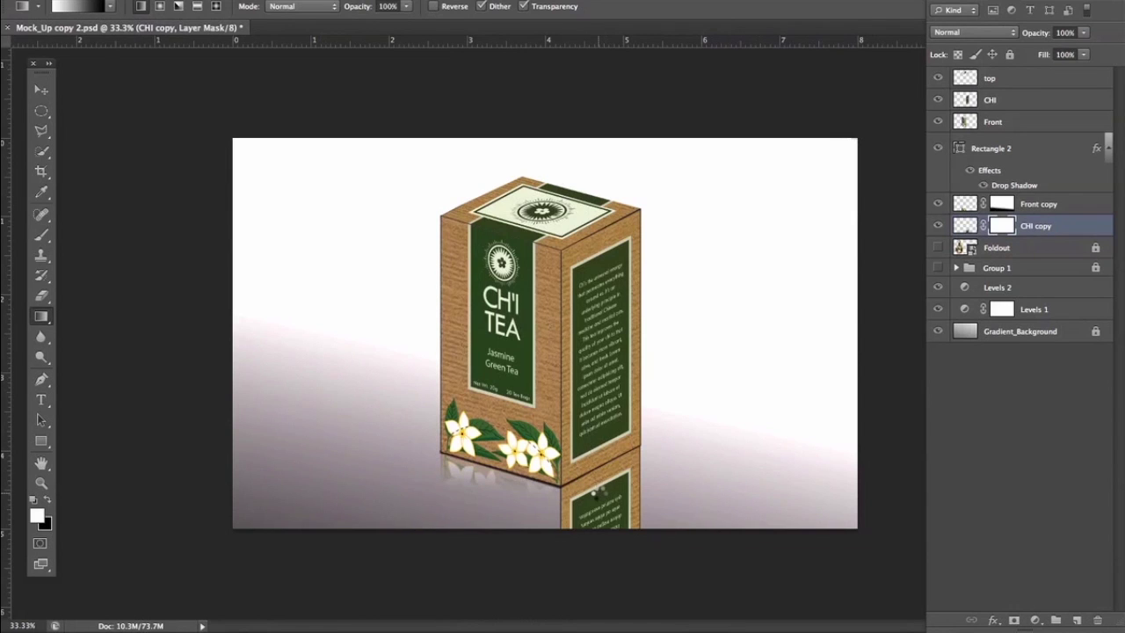
left_click_drag(598, 490, 599, 459)
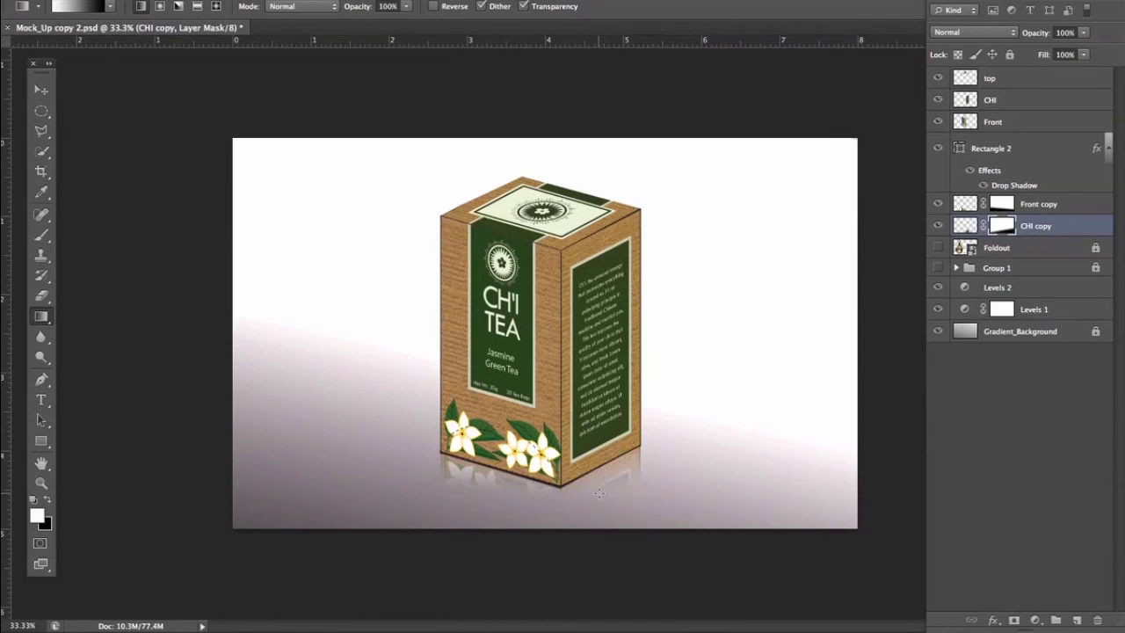
left_click(38, 518)
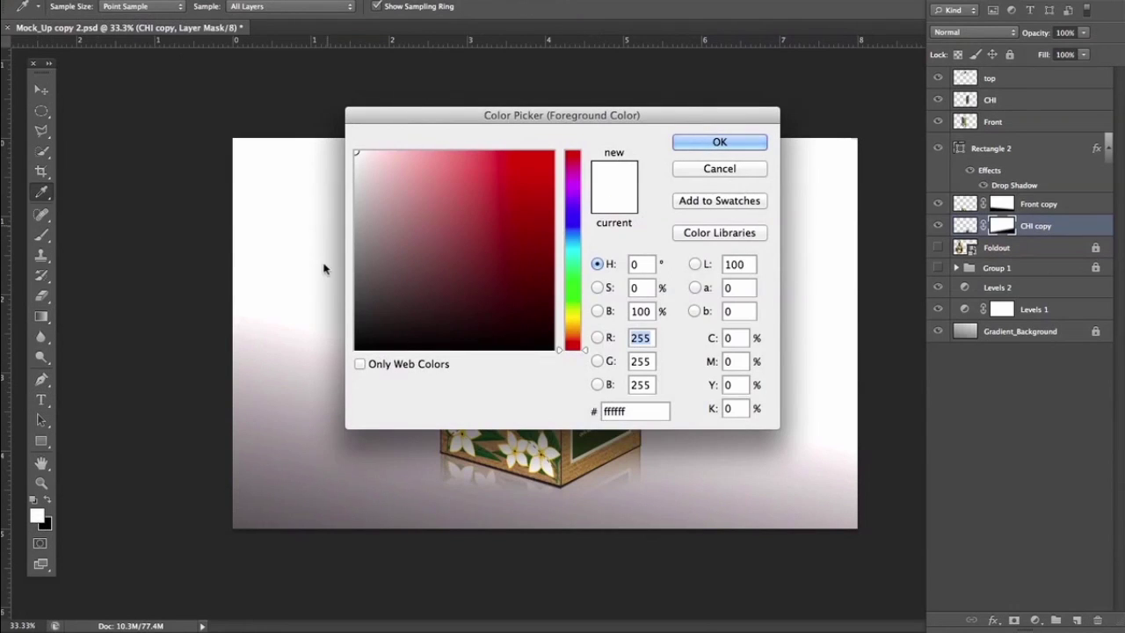
Set the foreground to grey 797979 and choose the Brush Tool at 500 px, 0% hardness
left_click(356, 256)
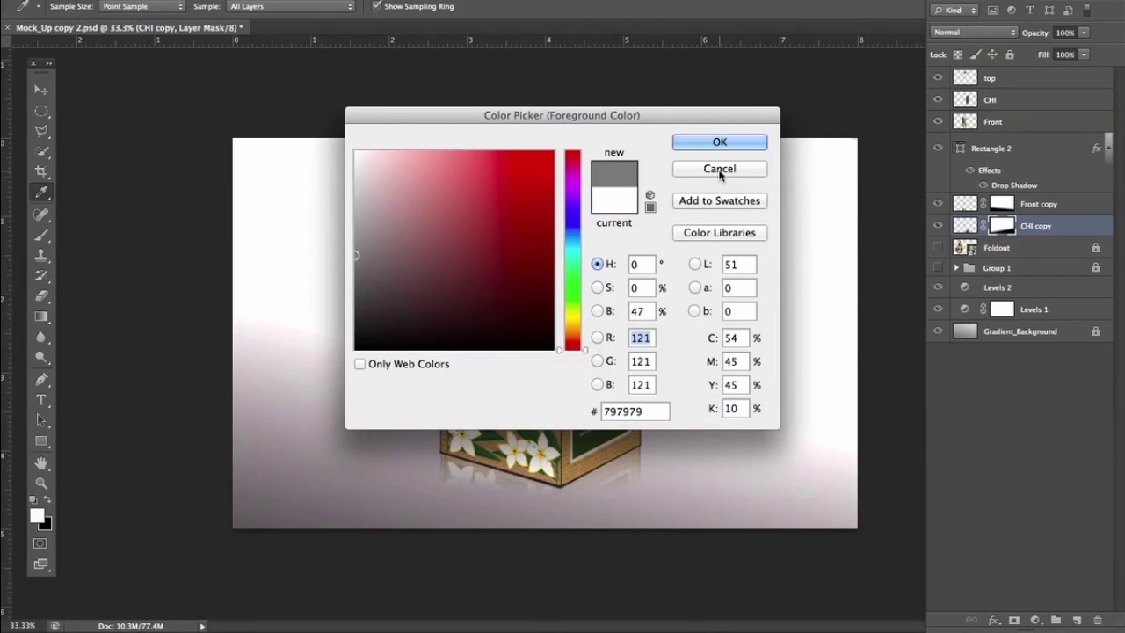
left_click(734, 143)
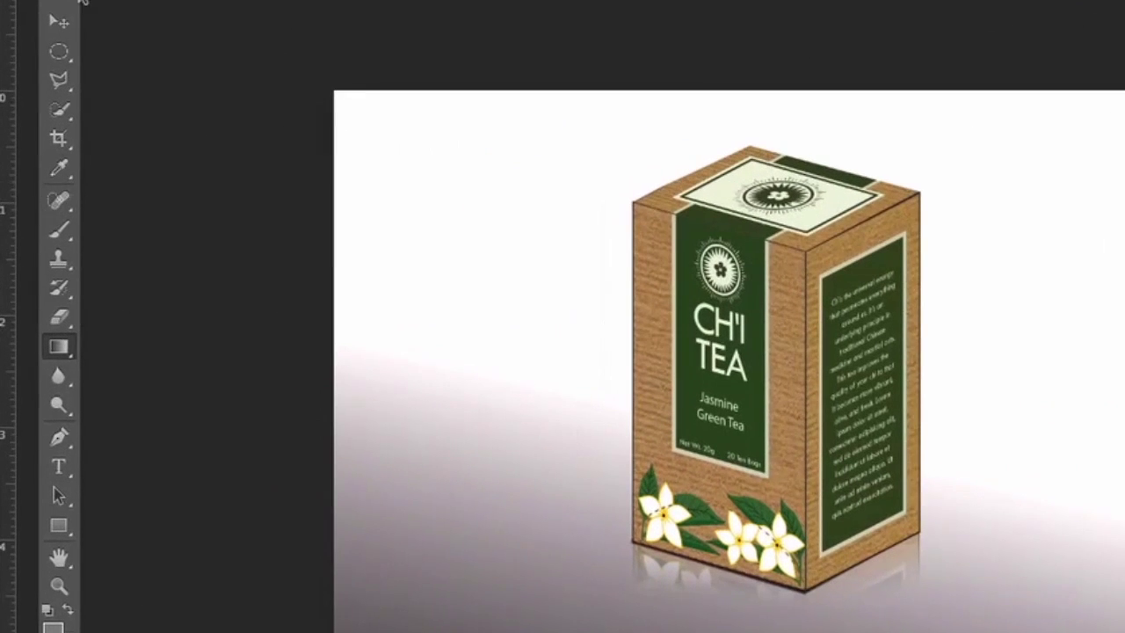
left_click(58, 239)
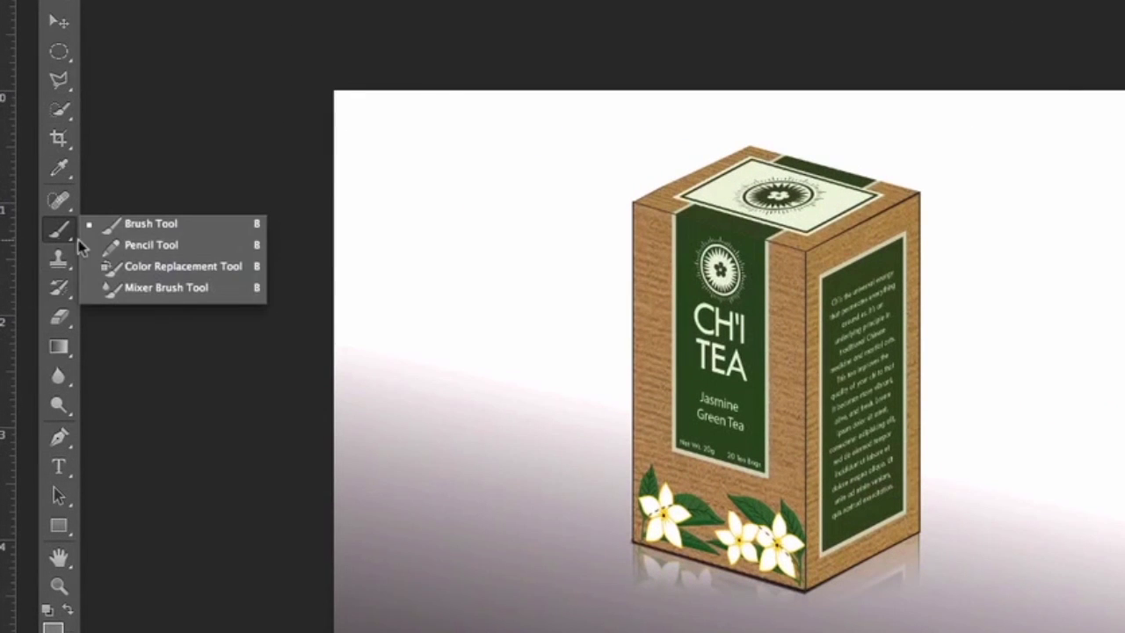
left_click(140, 231)
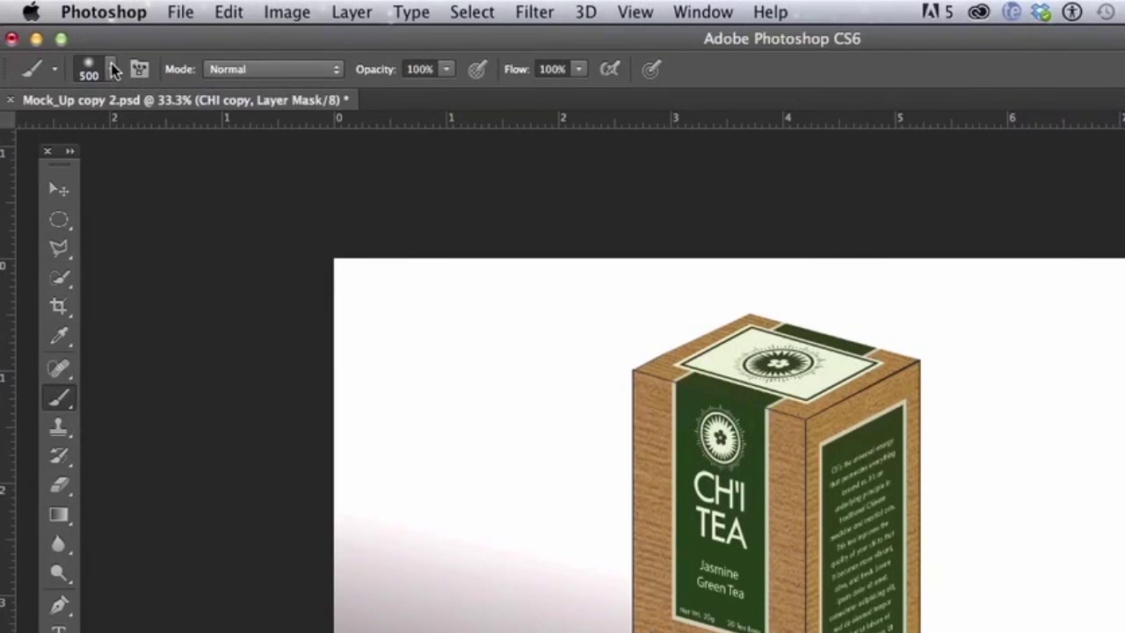
left_click(112, 70)
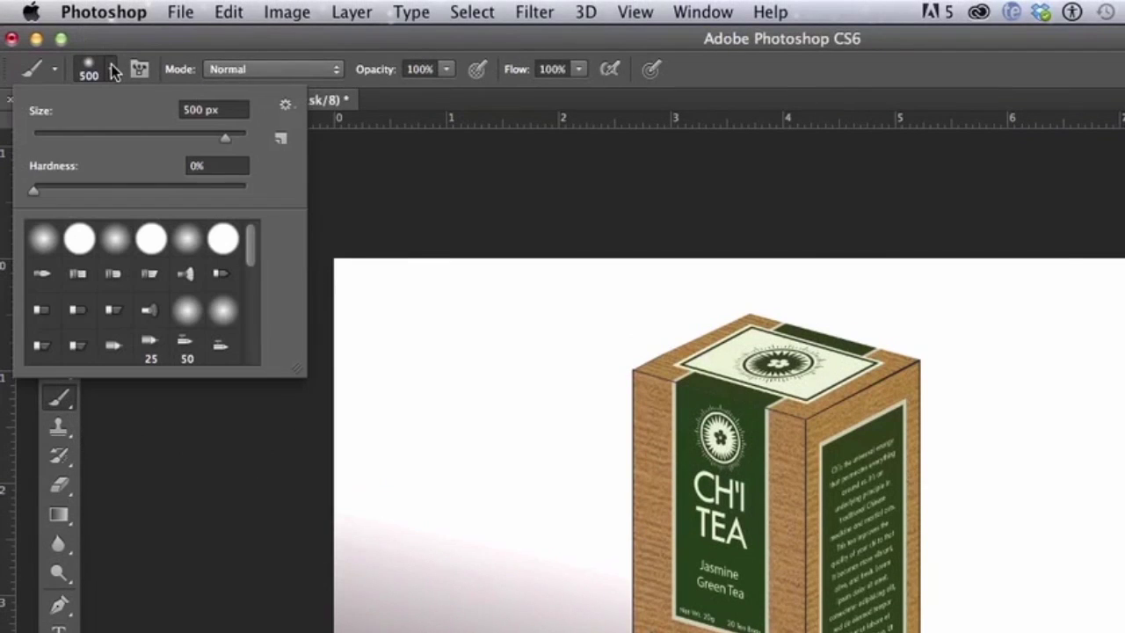
left_click_drag(36, 190, 48, 197)
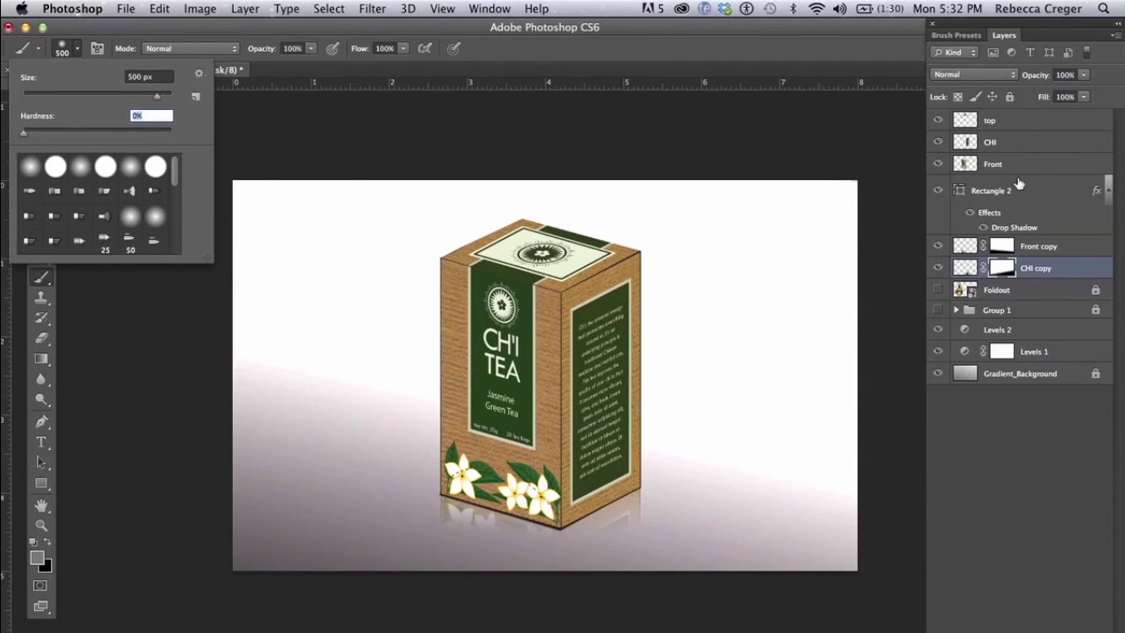
key("Return")
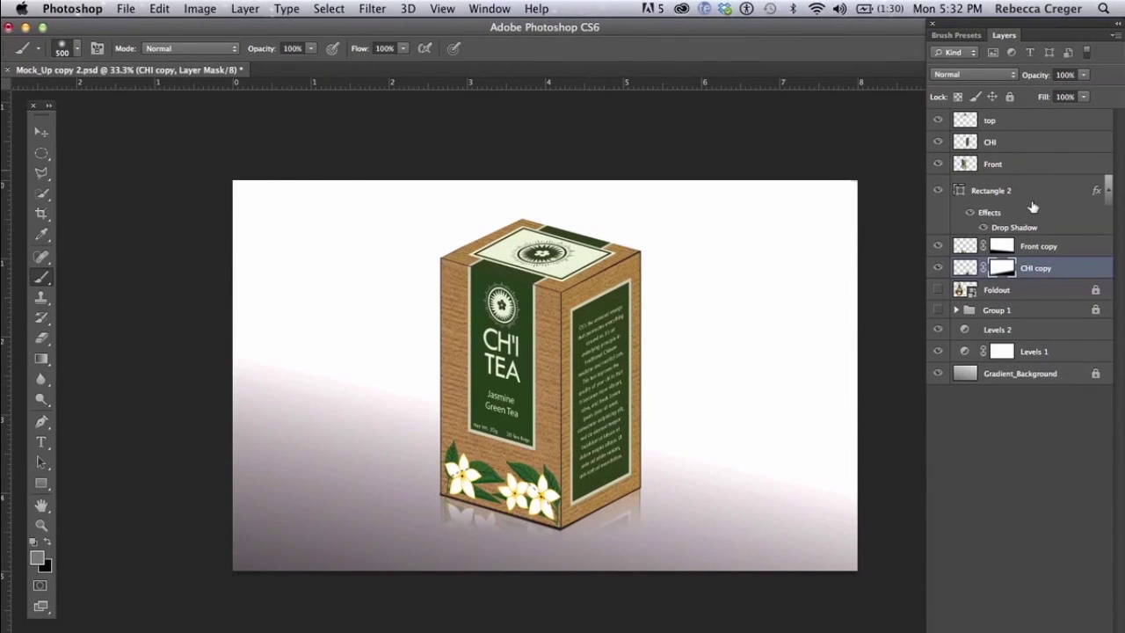
On the Front layer, brush a soft 9d9f9e grey shadow just right of the tea box
left_click(1026, 172)
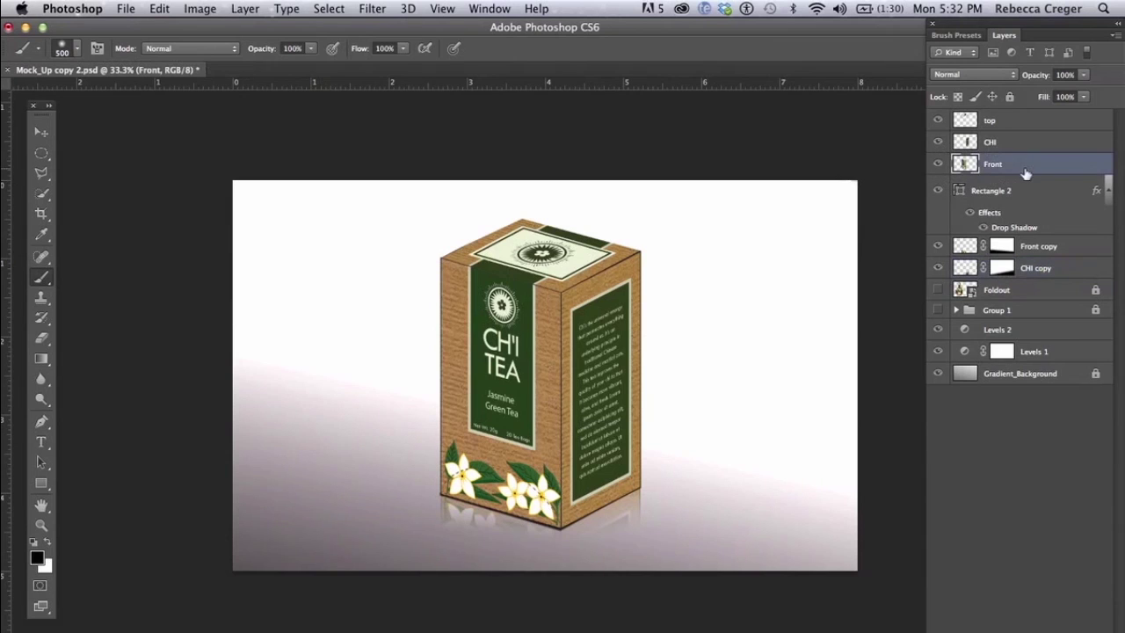
left_click(1018, 198)
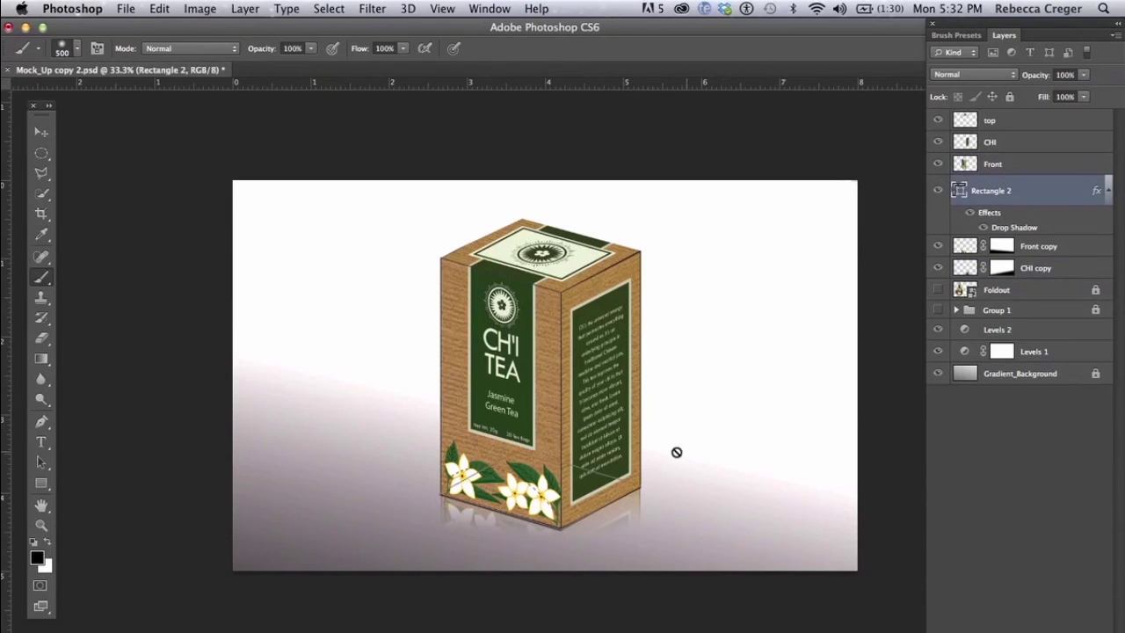
left_click(1018, 167)
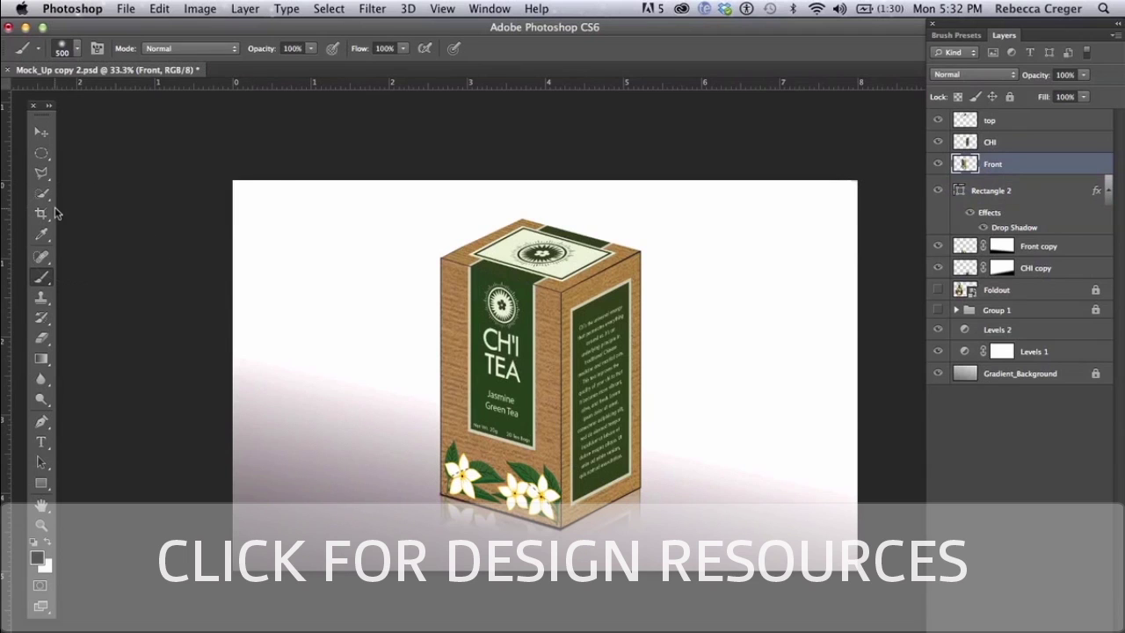
left_click(645, 434)
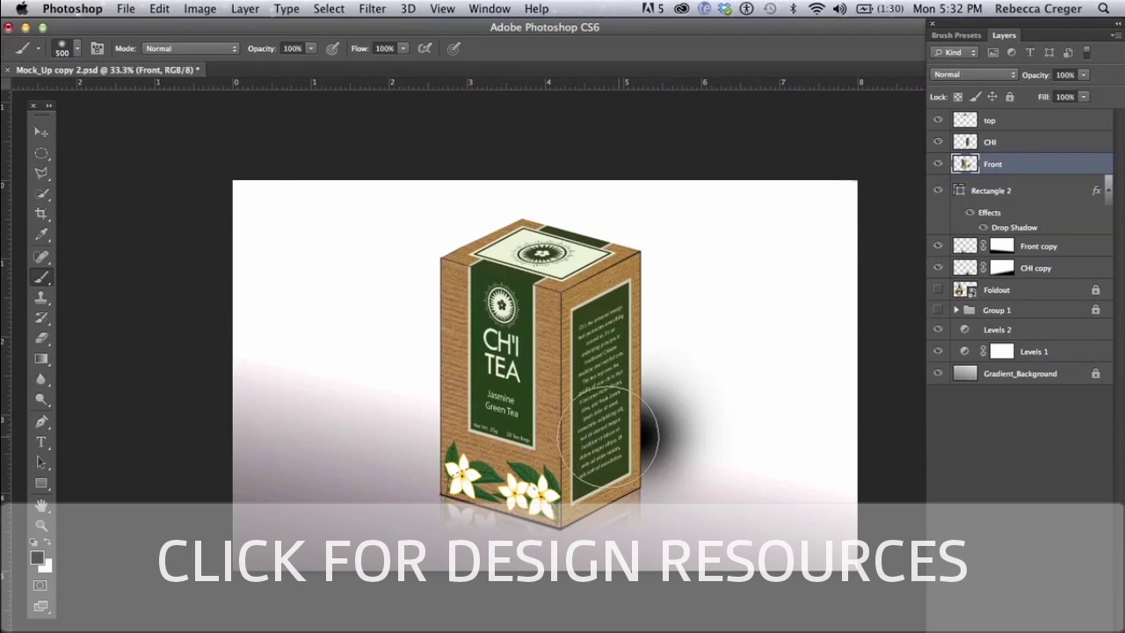
key("super+z")
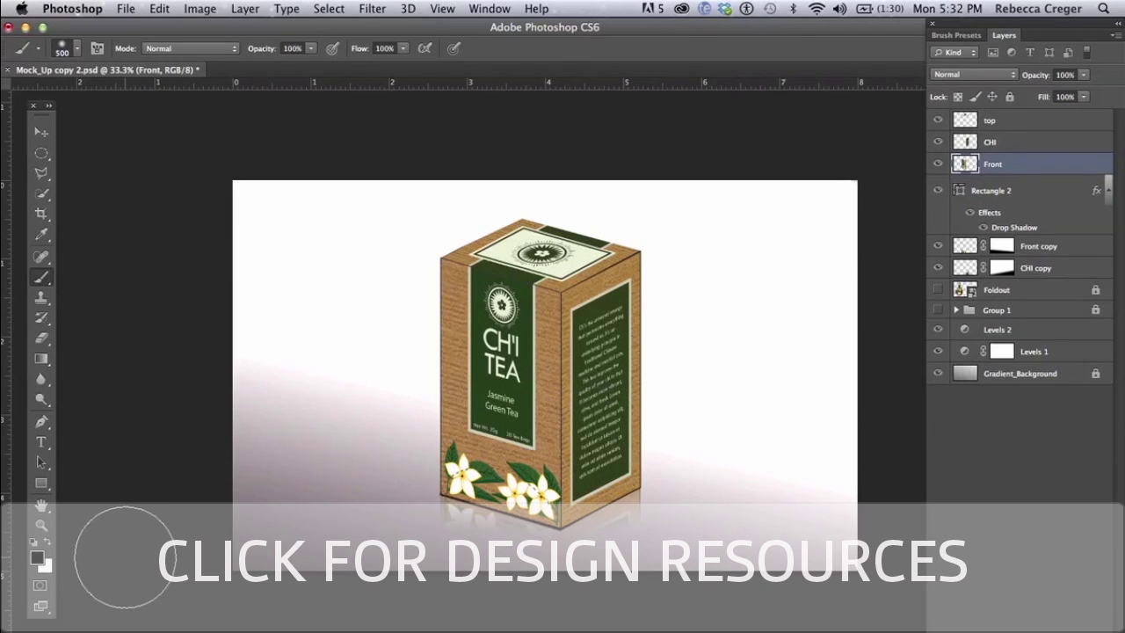
left_click(38, 558)
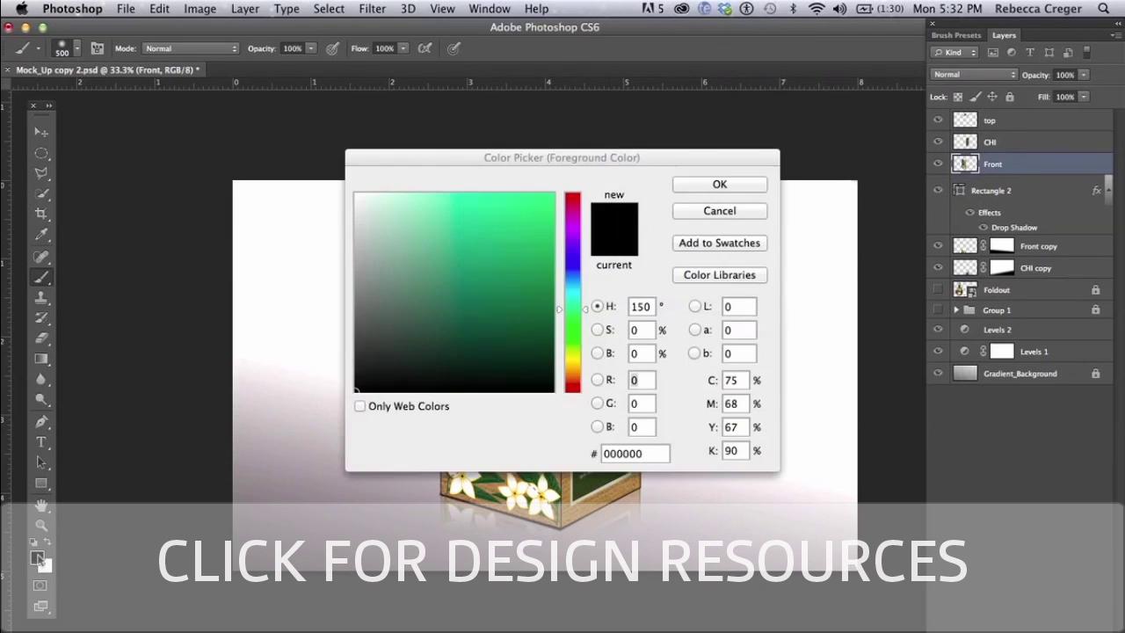
left_click(359, 268)
left_click(718, 186)
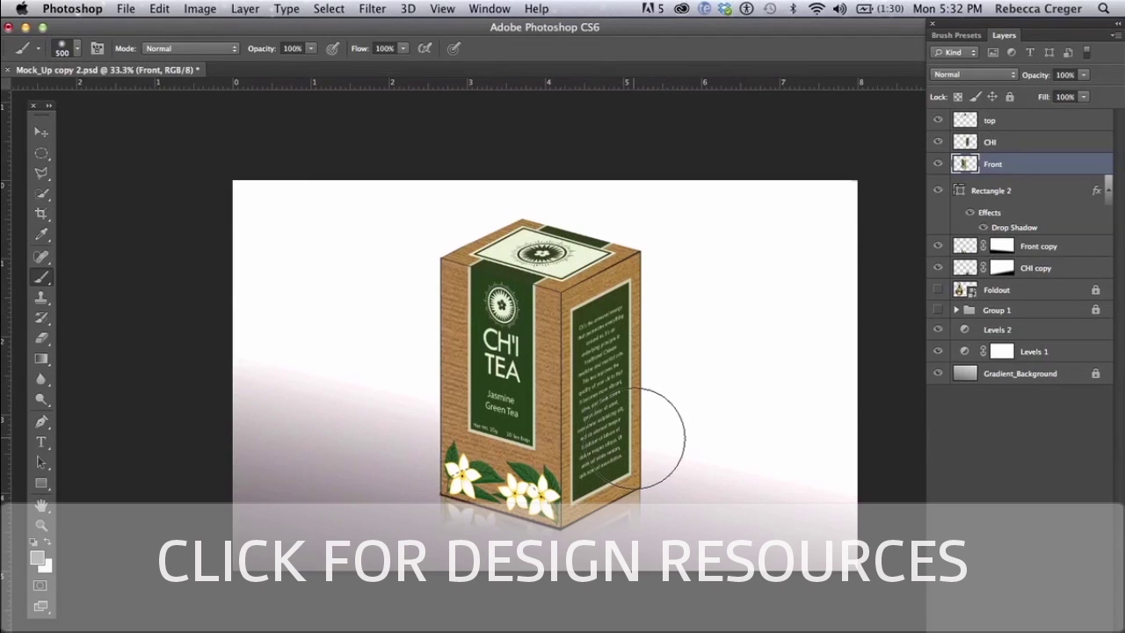
mouse_move(658, 370)
left_mouse_down()
mouse_move(637, 437)
mouse_move(661, 444)
mouse_move(657, 417)
left_mouse_up()
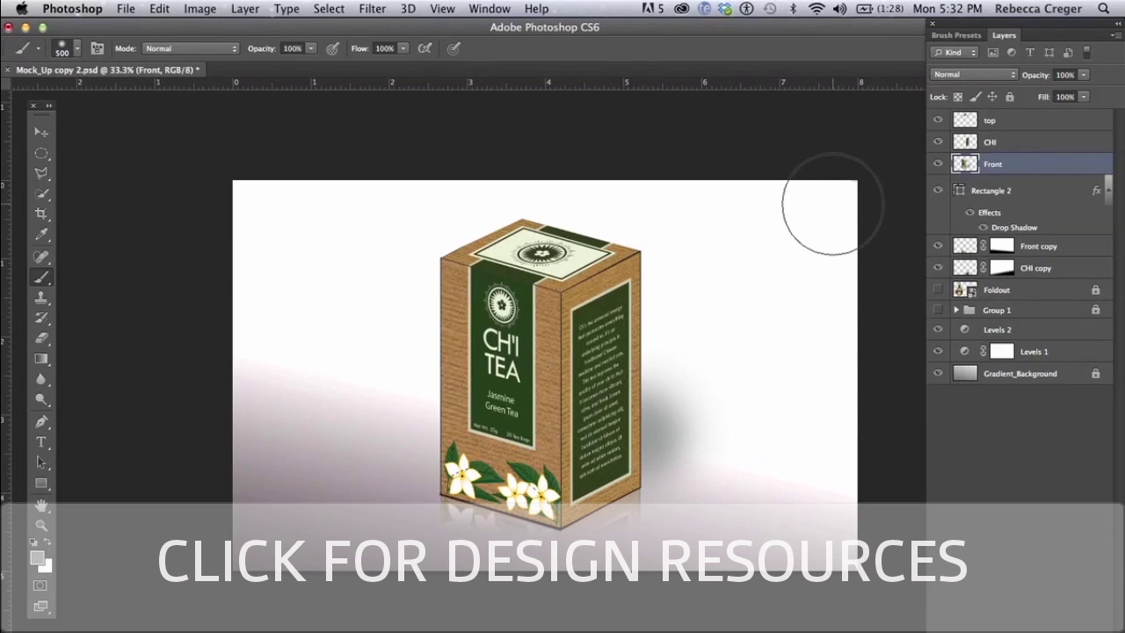